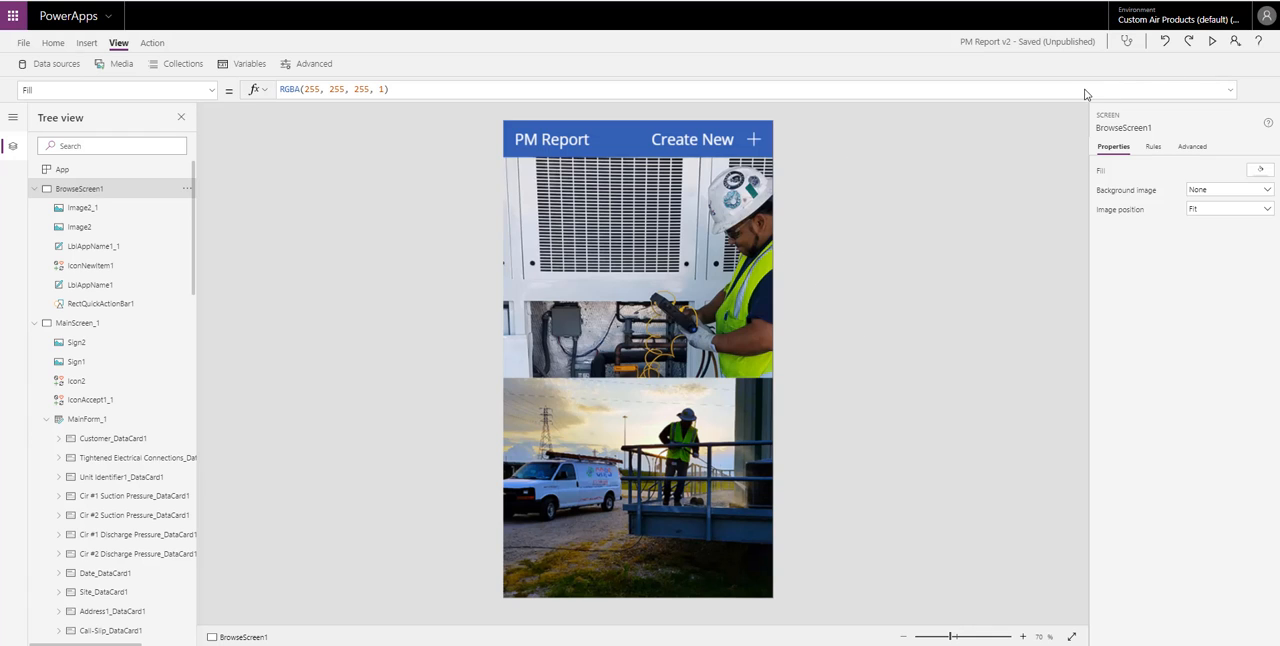
- Preview the app, create a new PM report and enter "Customer Name" as the Customer
left_click(1212, 42)
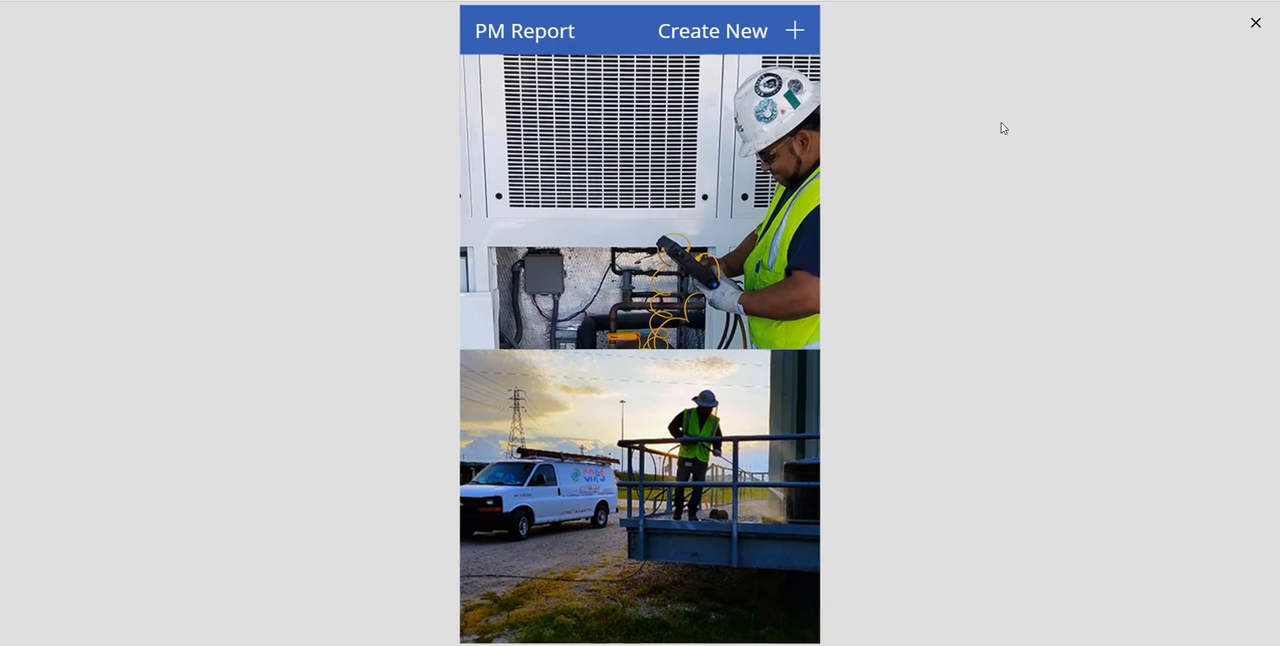
left_click(793, 33)
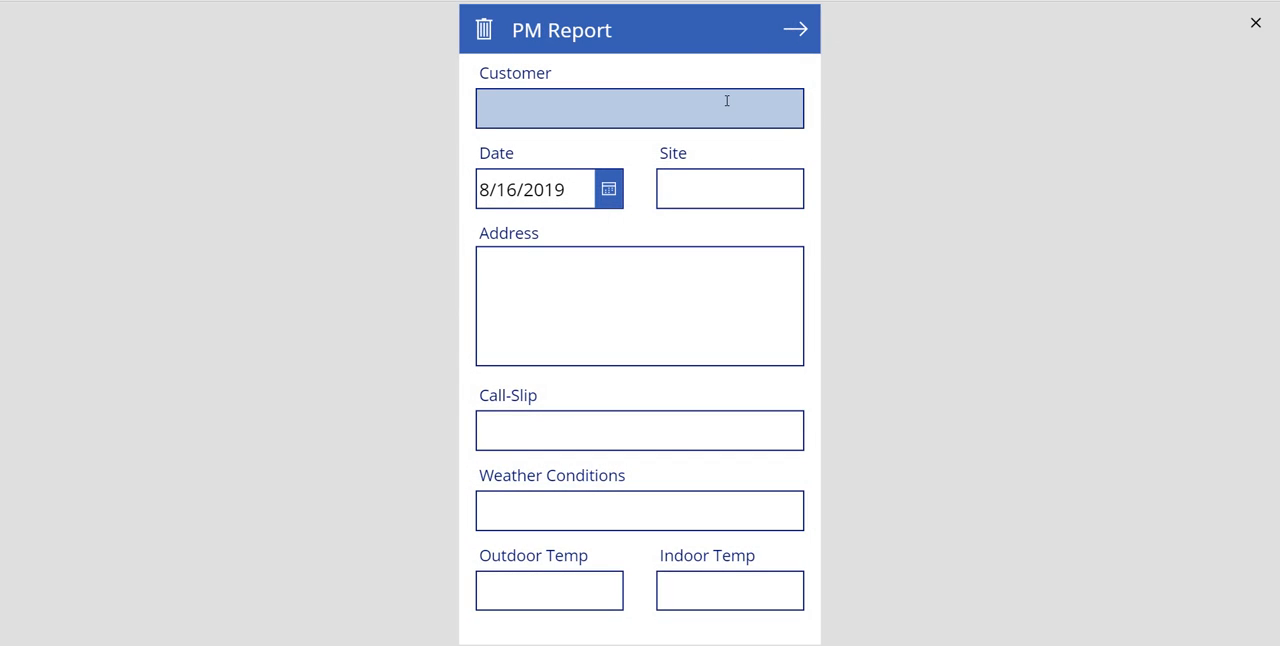
left_click(727, 100)
type("Custo")
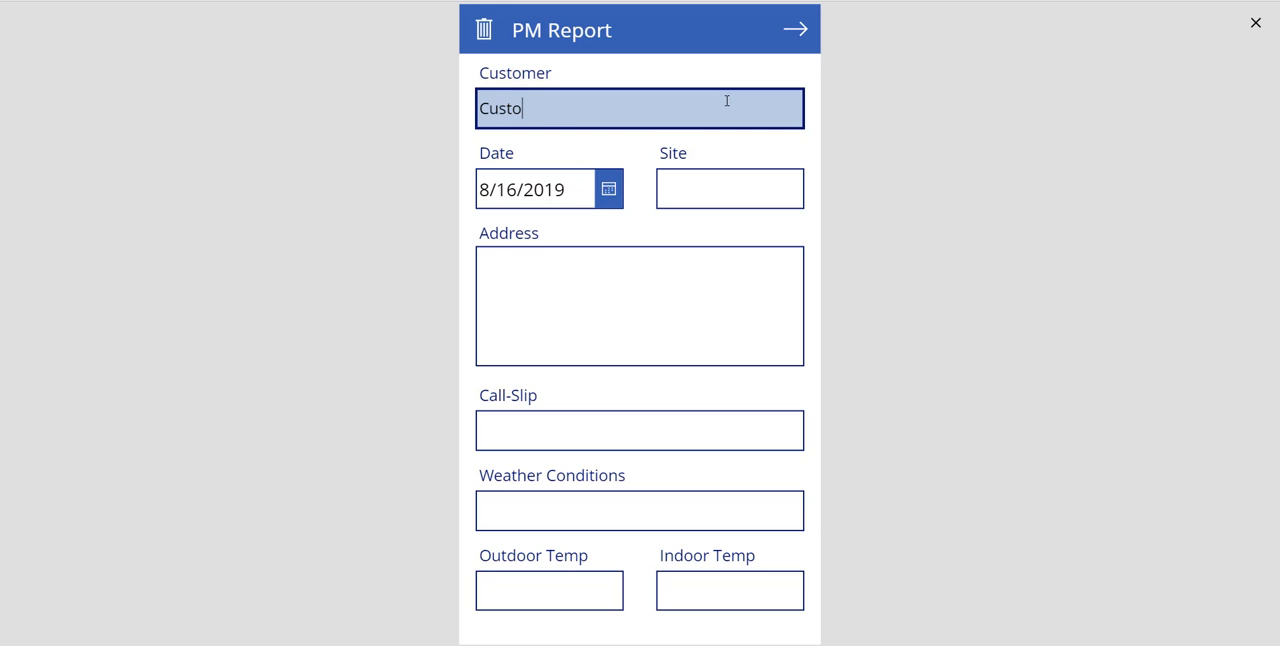
type("mer Name")
- On the report's unit details page, enter "Serial Number 1" as the Serial Number and answer No to Add AHU
left_click(797, 31)
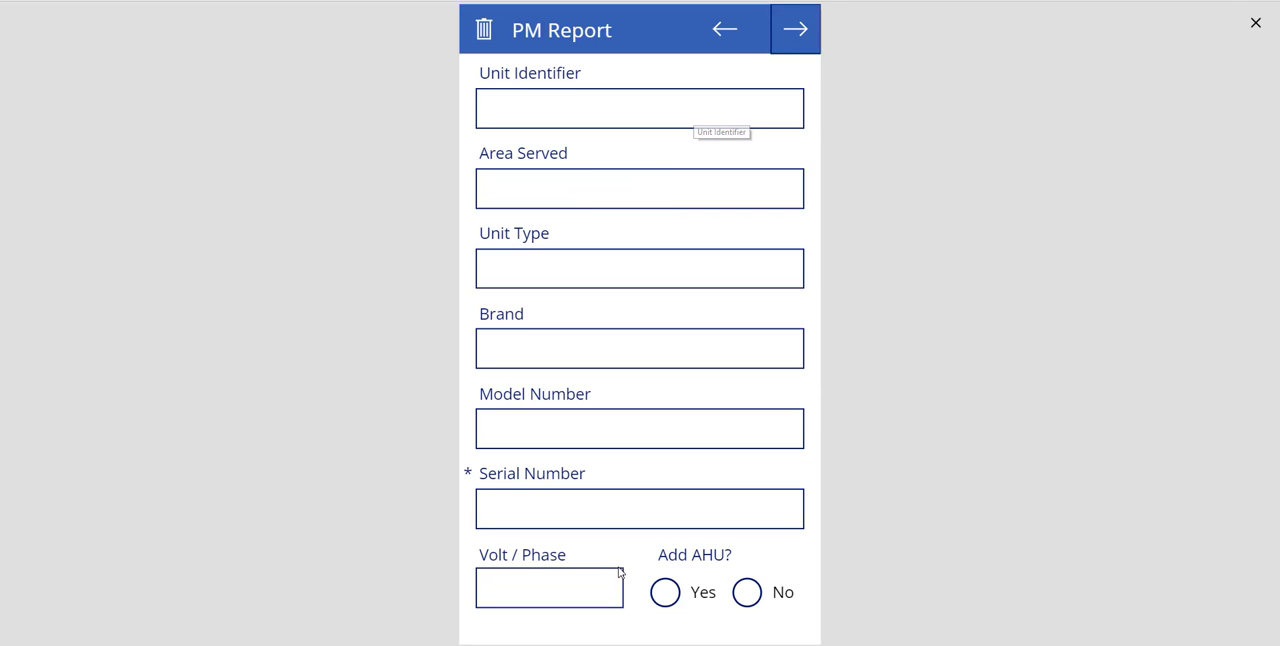
left_click(609, 520)
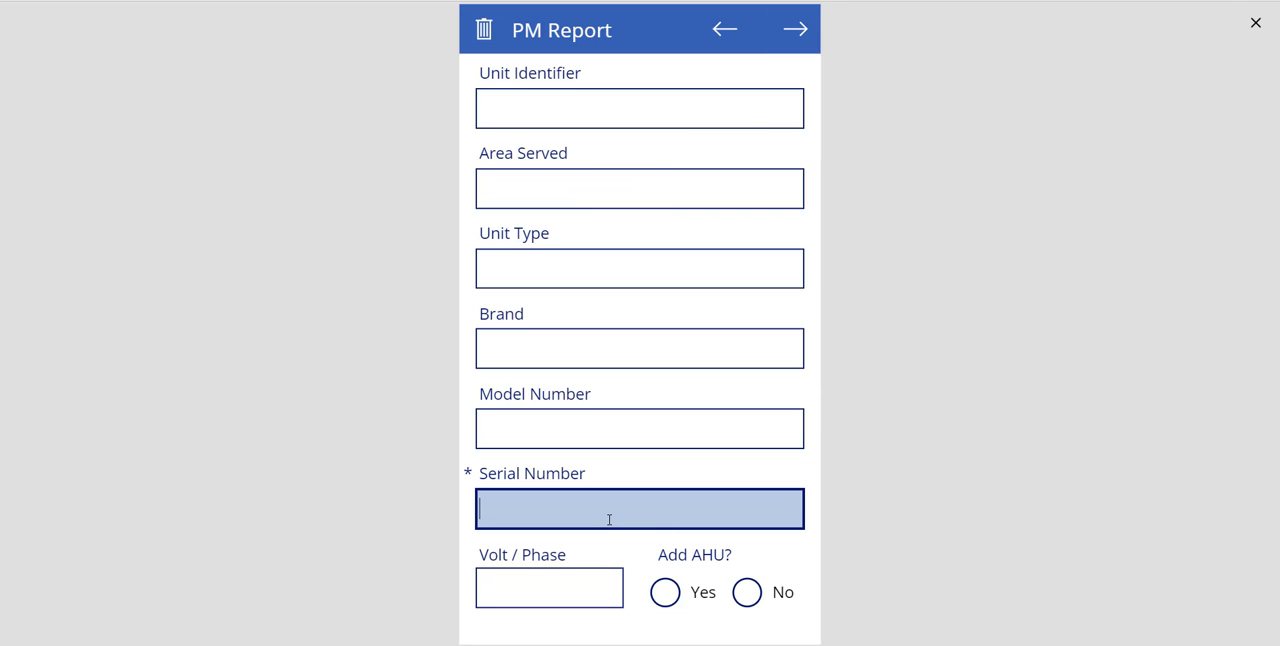
type("SEria")
key("BackSpace")
key("BackSpace")
type("erial Number 1")
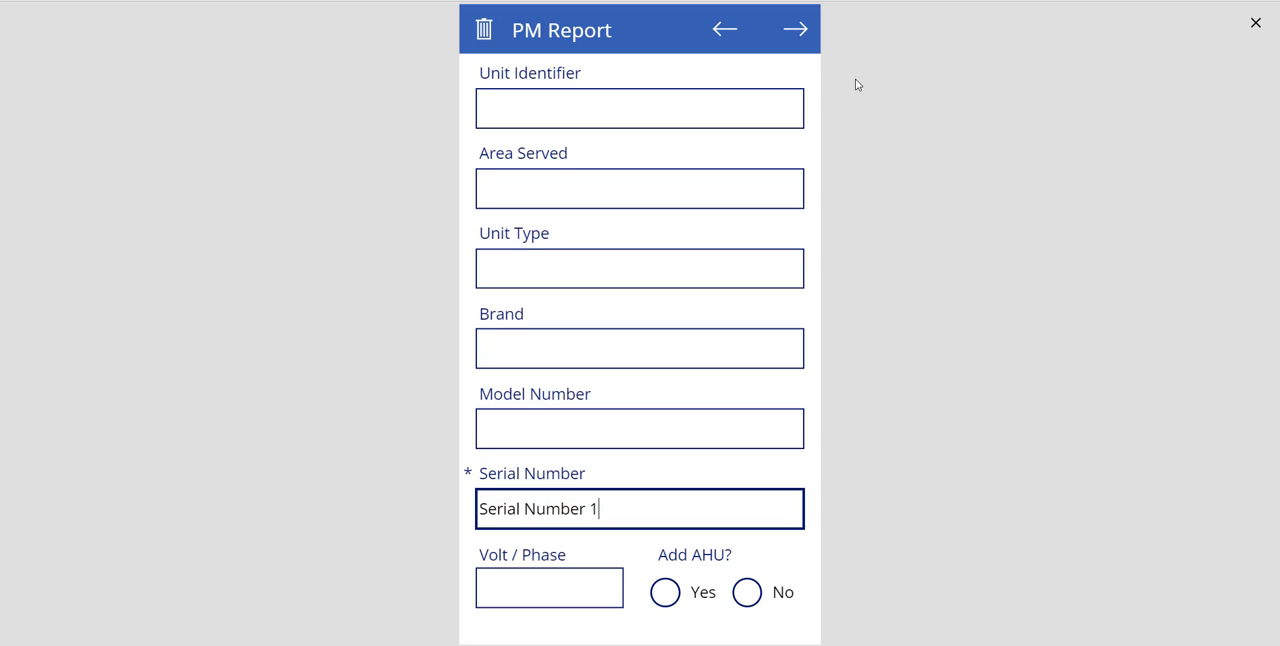
left_click(747, 591)
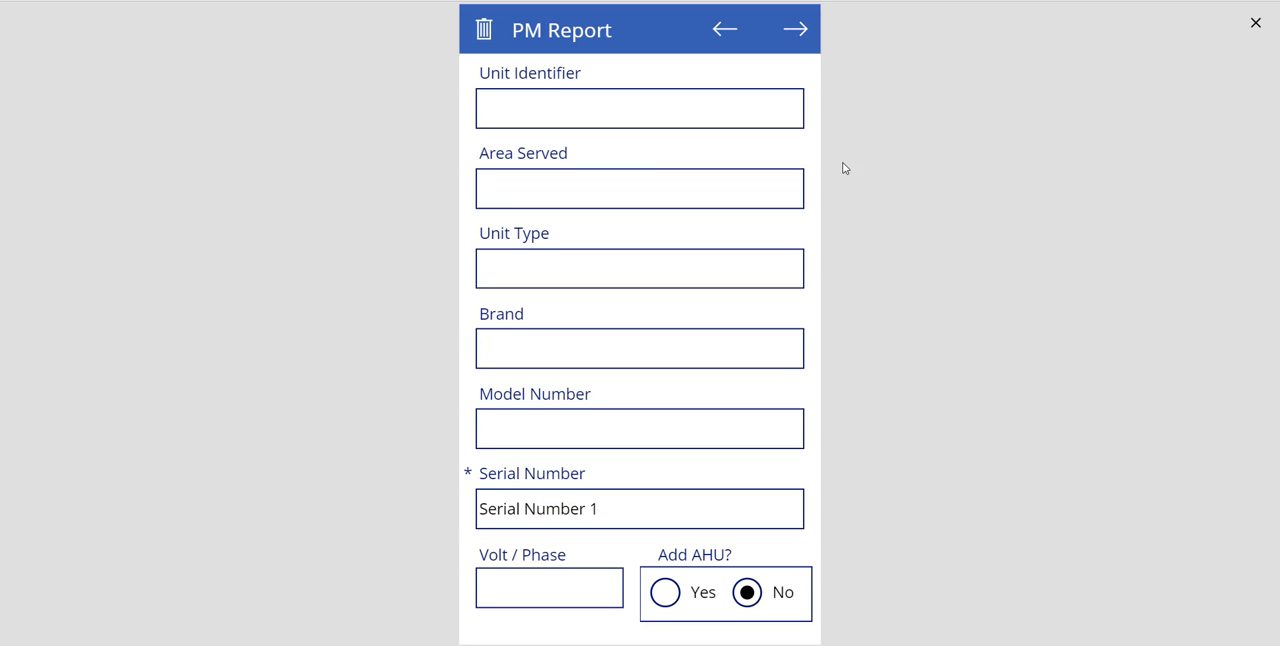
- Advance through the report to the technician page, select the technician's name and draw the technician's initials as the signature
left_click(795, 31)
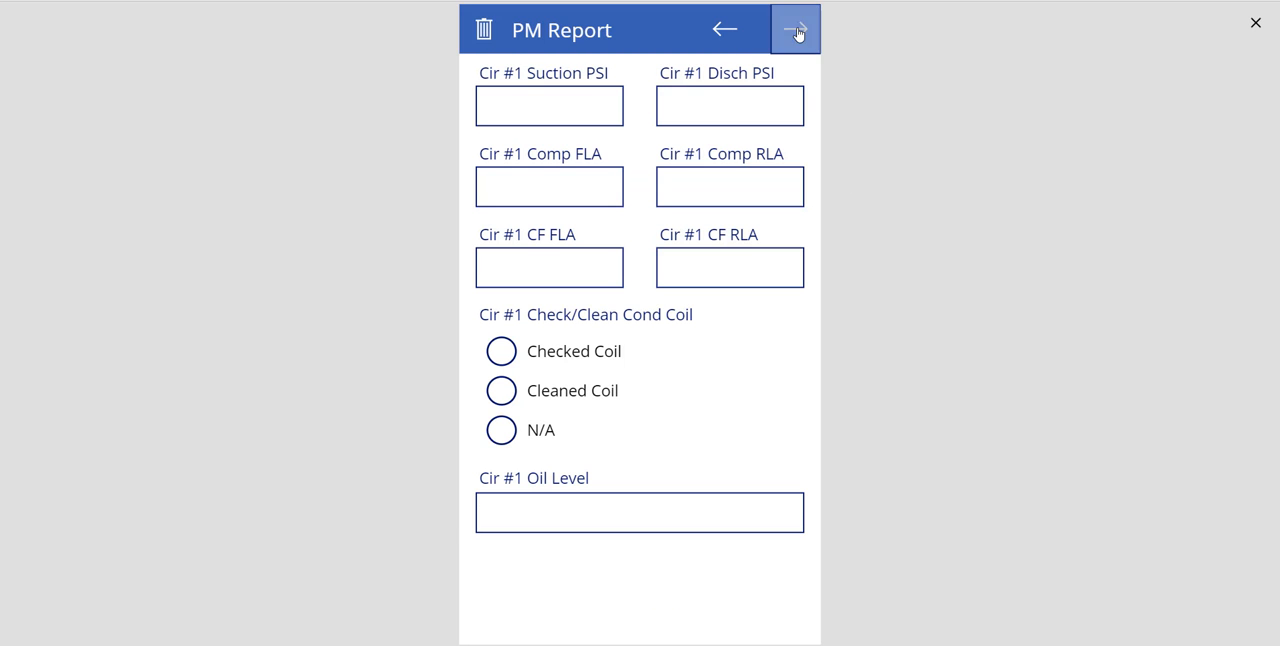
left_click(794, 29)
left_click(796, 31)
left_click(798, 33)
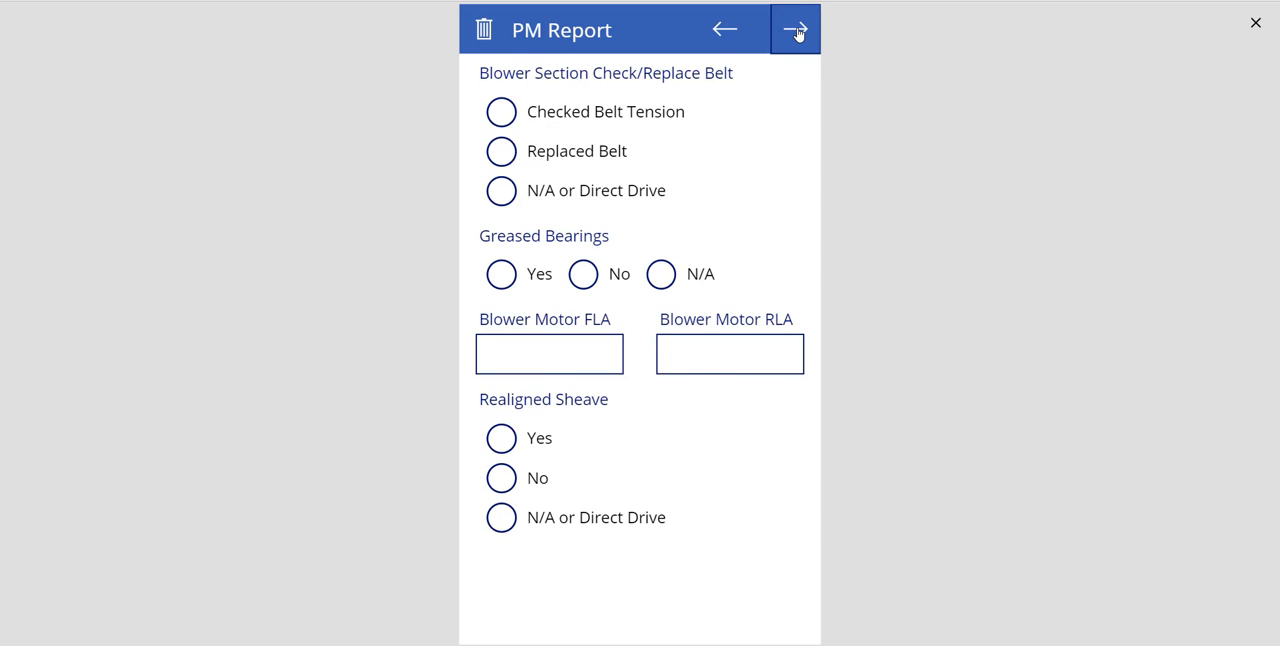
left_click(798, 33)
left_click(798, 33)
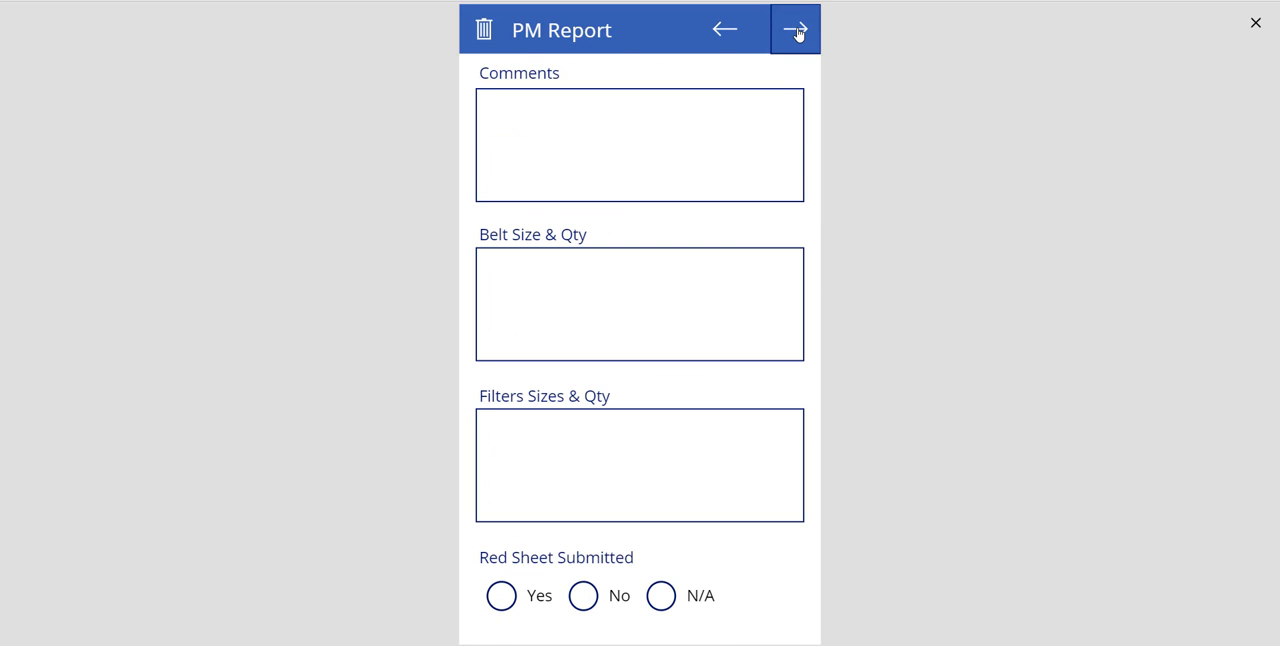
left_click(798, 33)
left_click(648, 106)
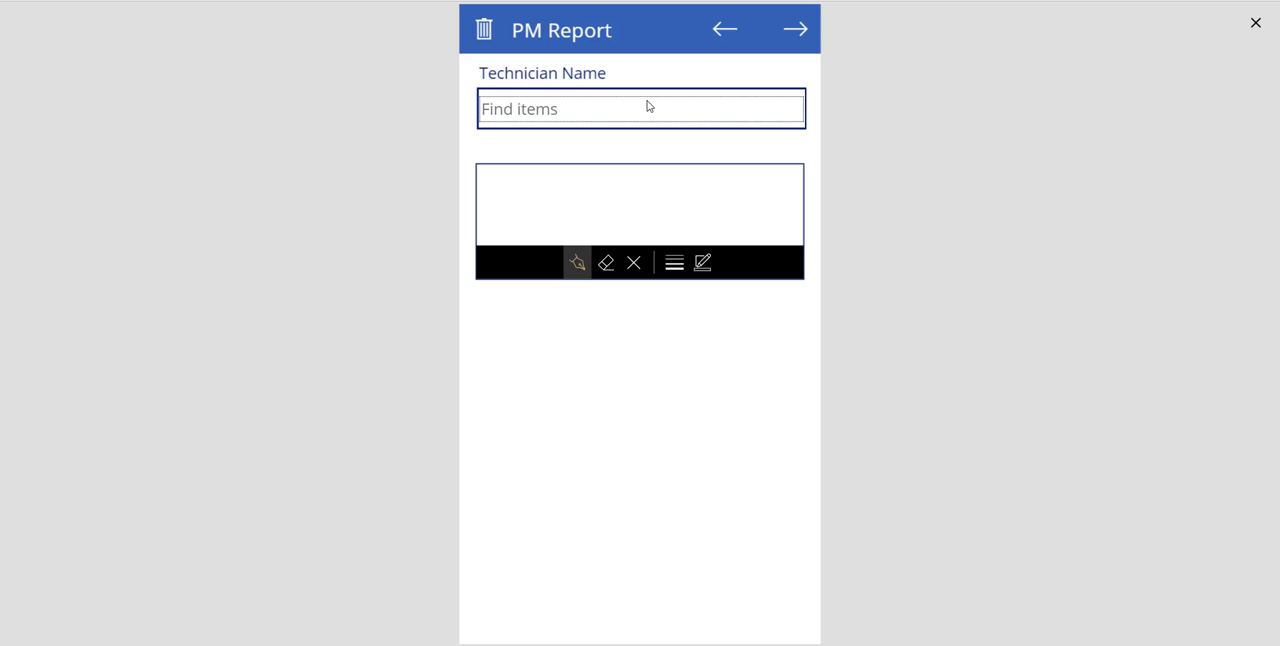
type("reb")
left_click(618, 147)
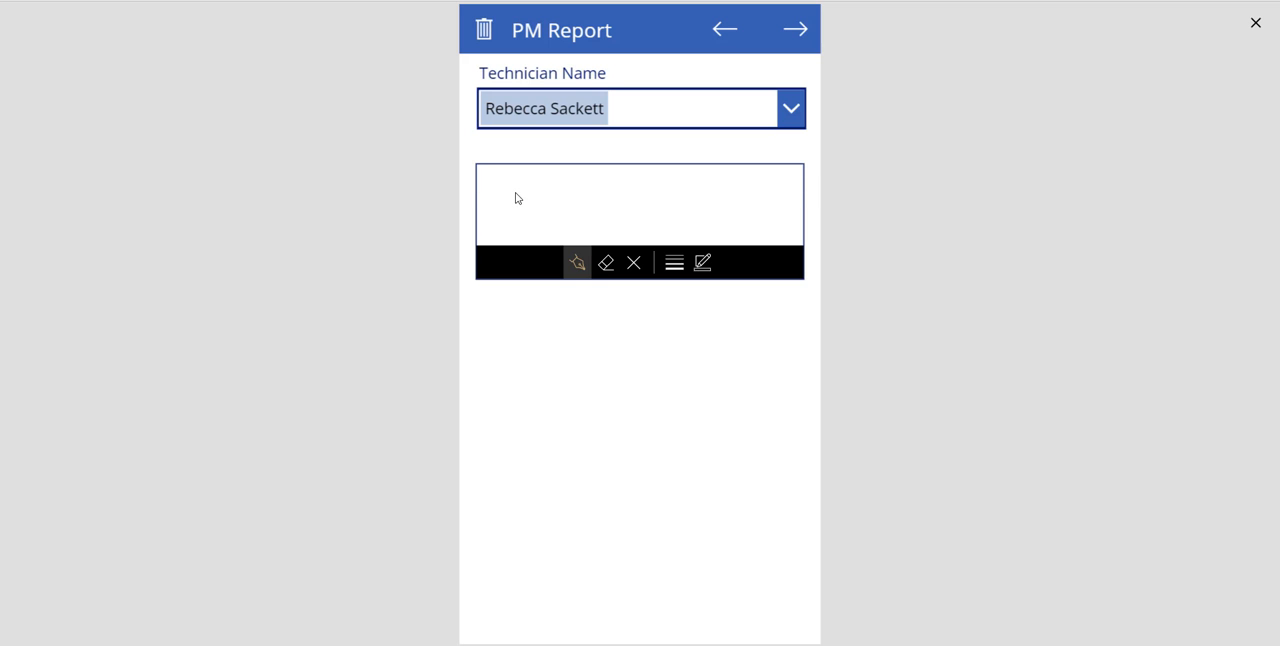
mouse_move(521, 178)
left_mouse_down()
mouse_move(517, 211)
mouse_move(528, 189)
mouse_move(545, 214)
mouse_move(578, 187)
mouse_move(588, 209)
mouse_move(571, 214)
left_mouse_up()
- On the customer sign-off page, enter the customer's name and draw a signature, then advance to the final page and close the preview
left_click(801, 32)
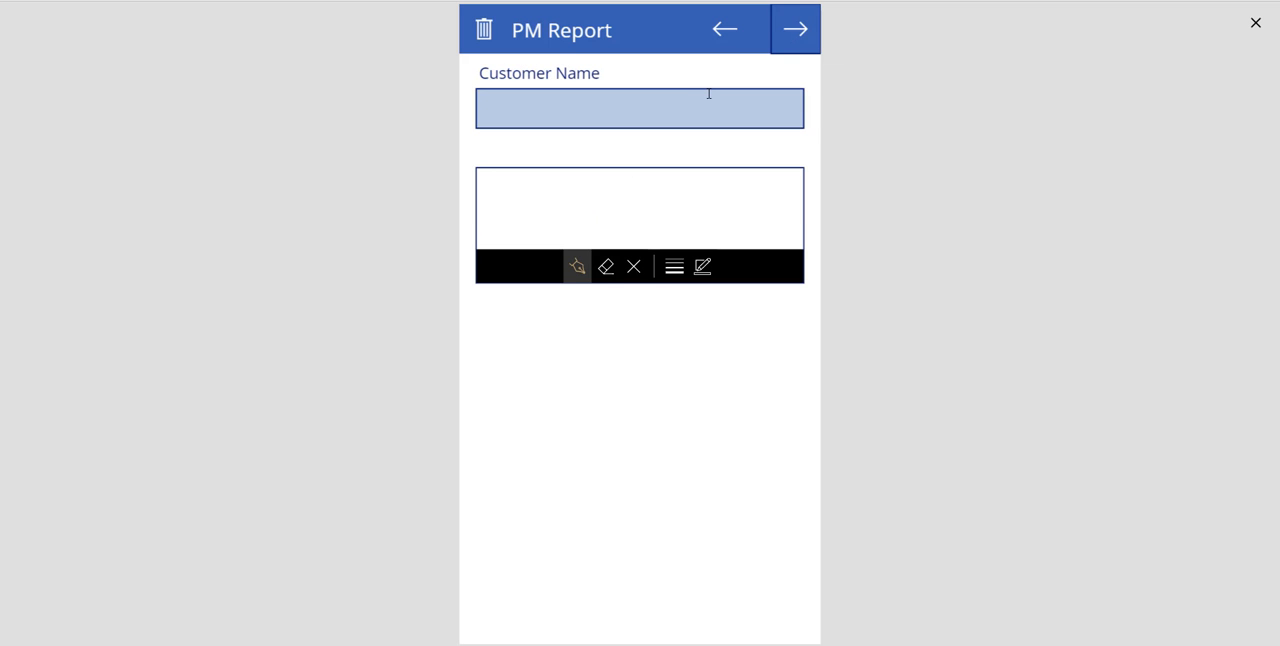
left_click(707, 95)
type("John Smith")
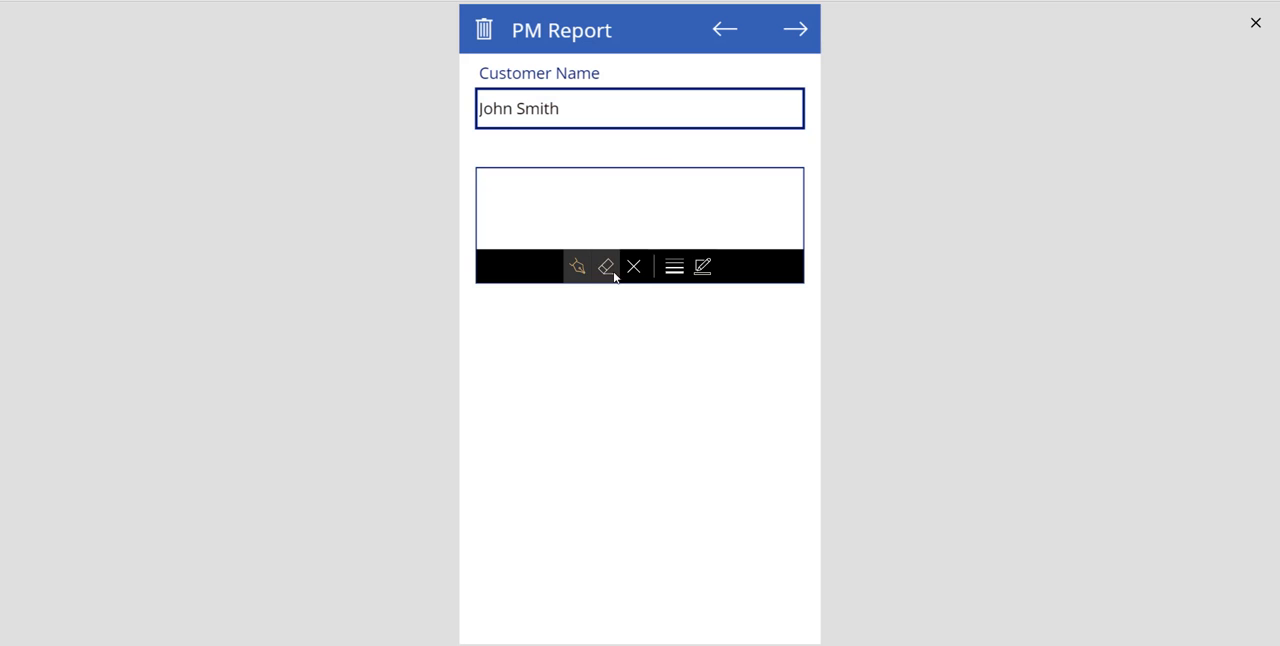
mouse_move(575, 189)
left_mouse_down()
mouse_move(548, 217)
mouse_move(609, 196)
mouse_move(649, 220)
mouse_move(621, 236)
left_mouse_up()
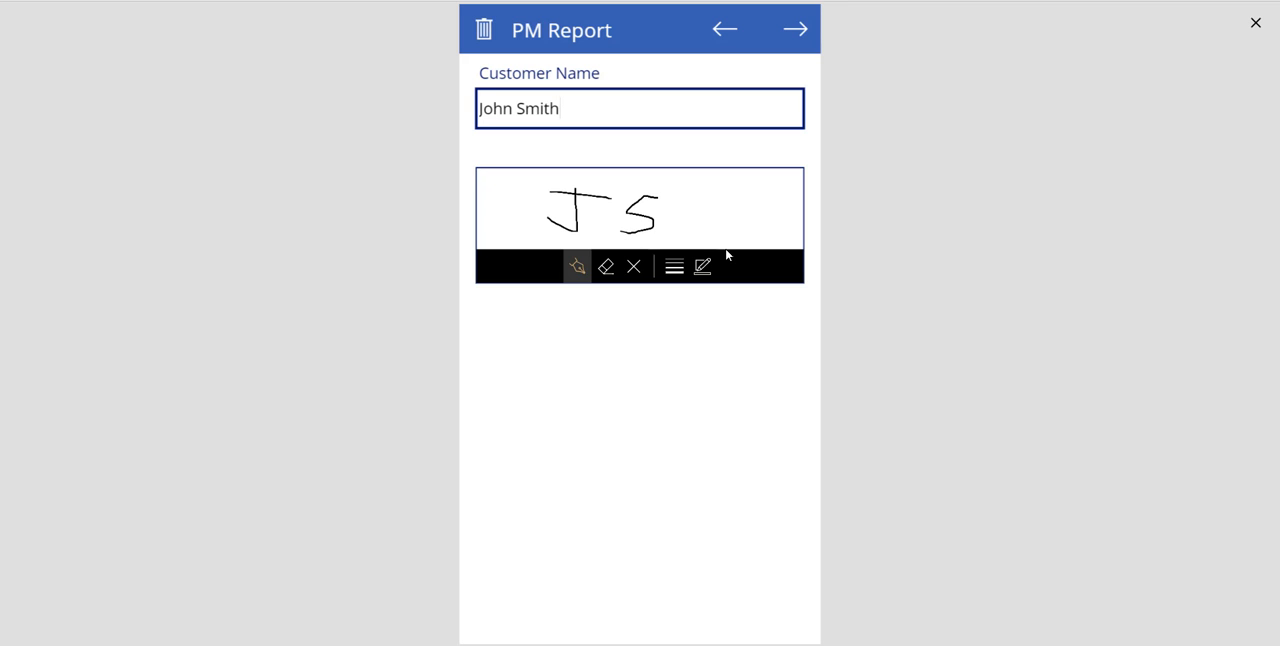
left_click(811, 35)
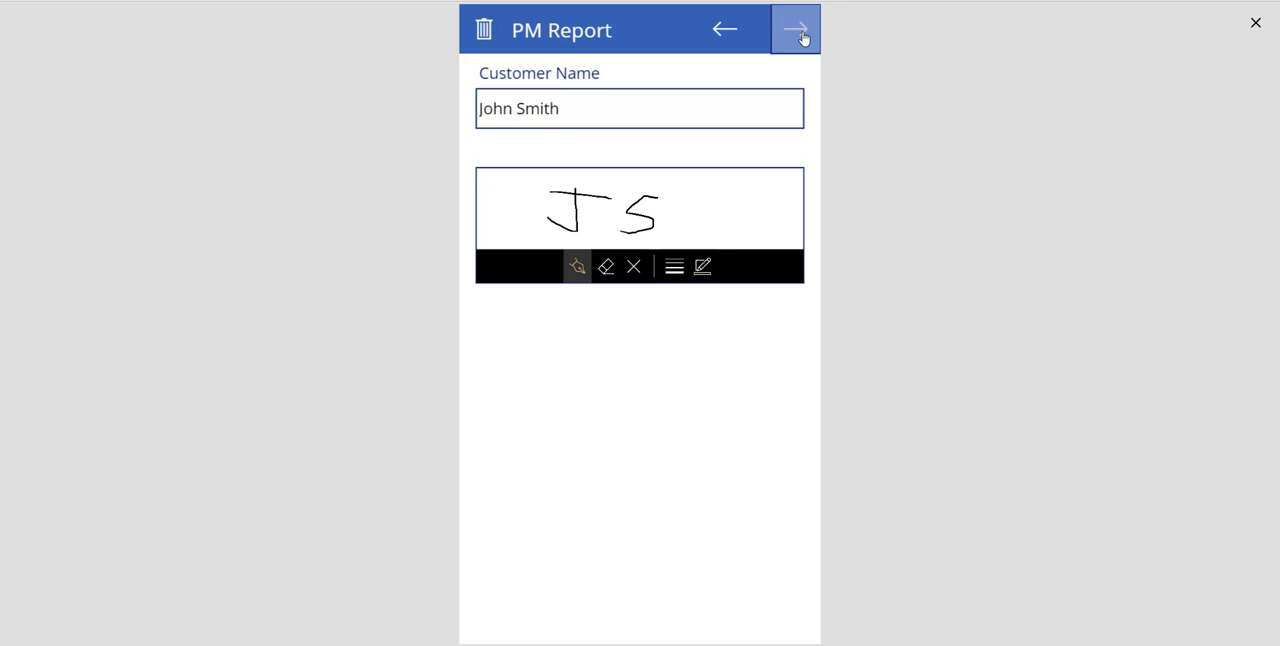
left_click(1257, 28)
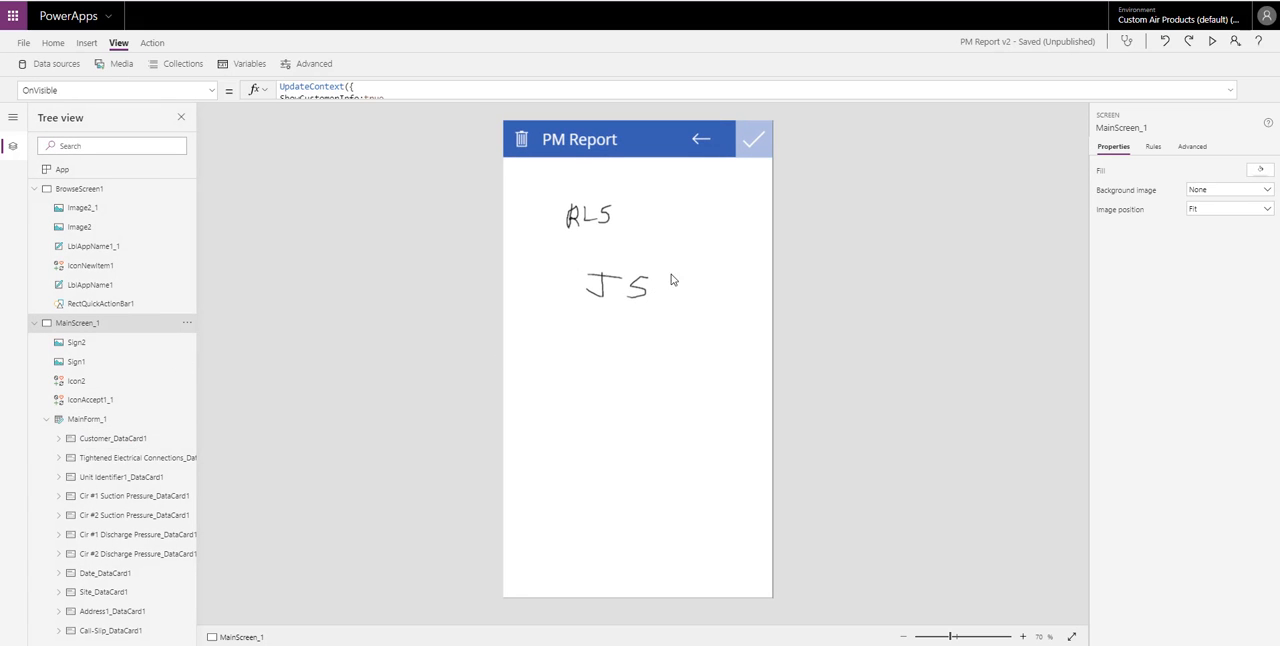
- Find TechSig_DataCard1 among MainForm_1's cards and inspect its PenInput1 signature control
scroll(105, 440, "down", 5)
scroll(108, 441, "down", 10)
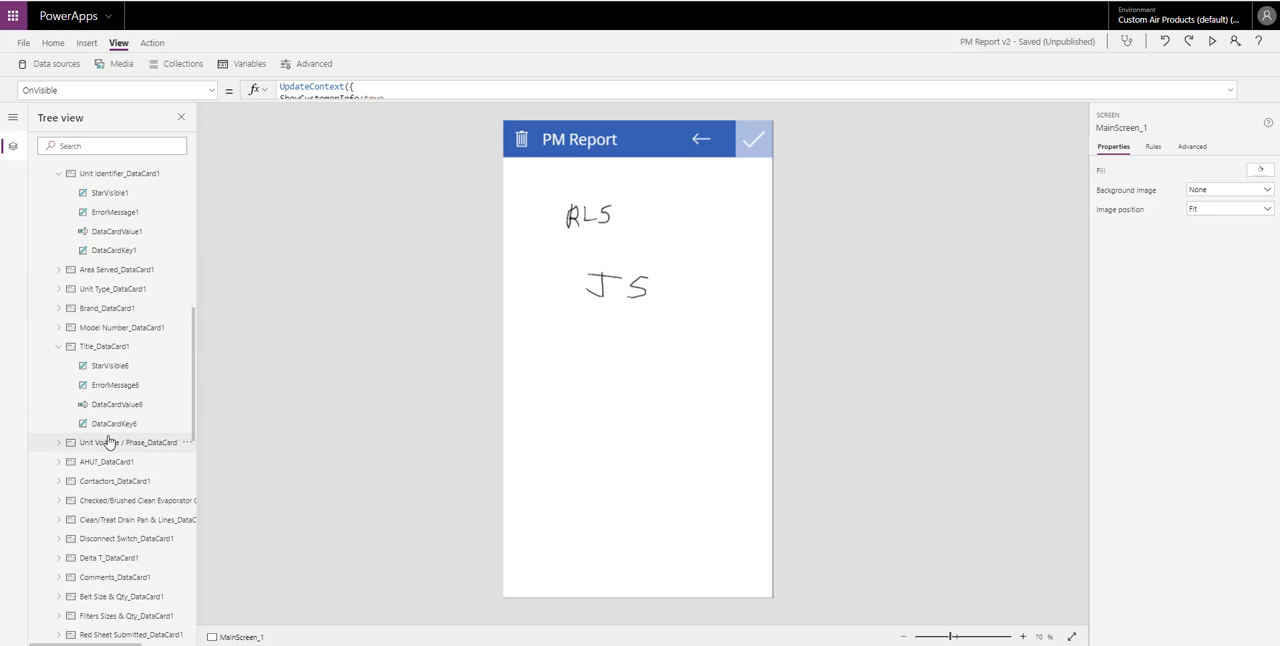
scroll(108, 441, "down", 9)
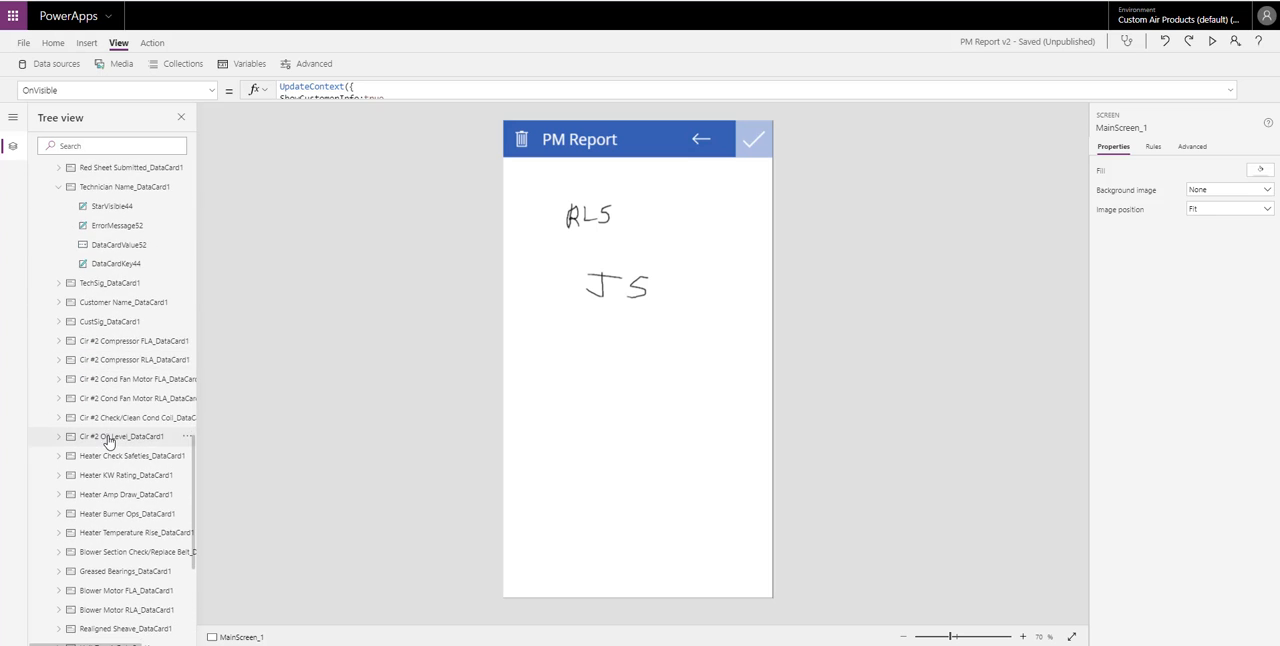
scroll(108, 441, "up", 9)
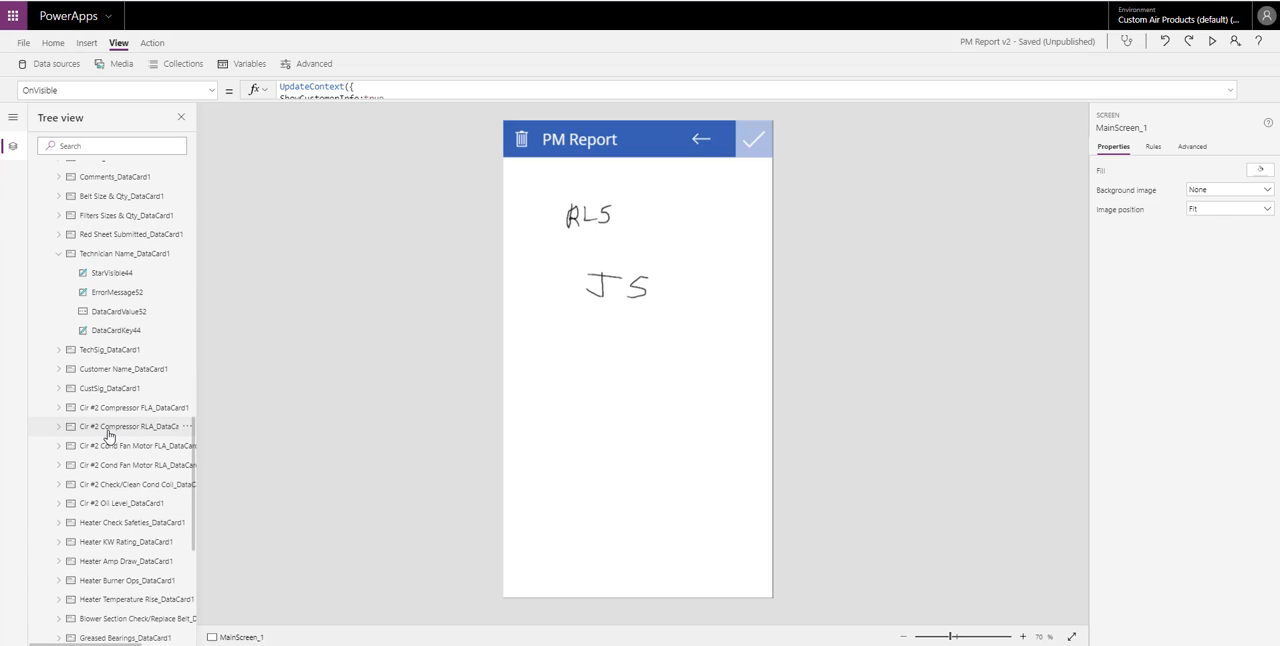
left_click(59, 350)
left_click(88, 370)
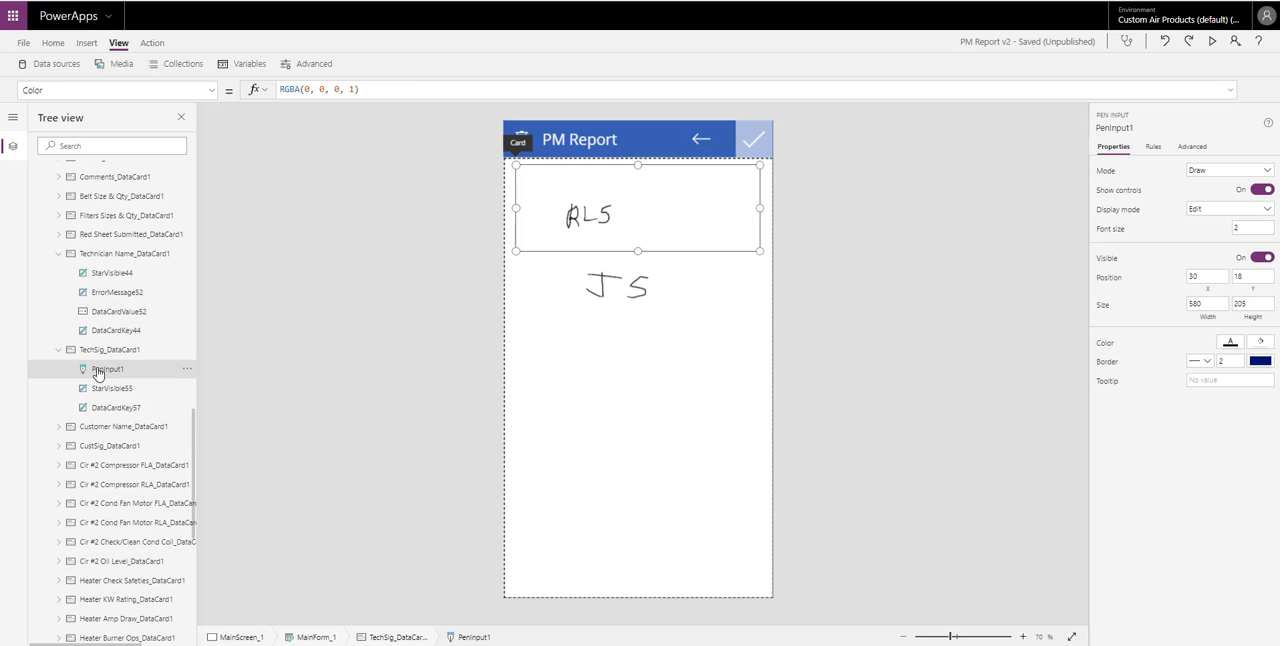
- Inspect the Image formulas of Sign1 and Sign2 on MainScreen_1
scroll(134, 422, "up", 5)
scroll(136, 420, "up", 10)
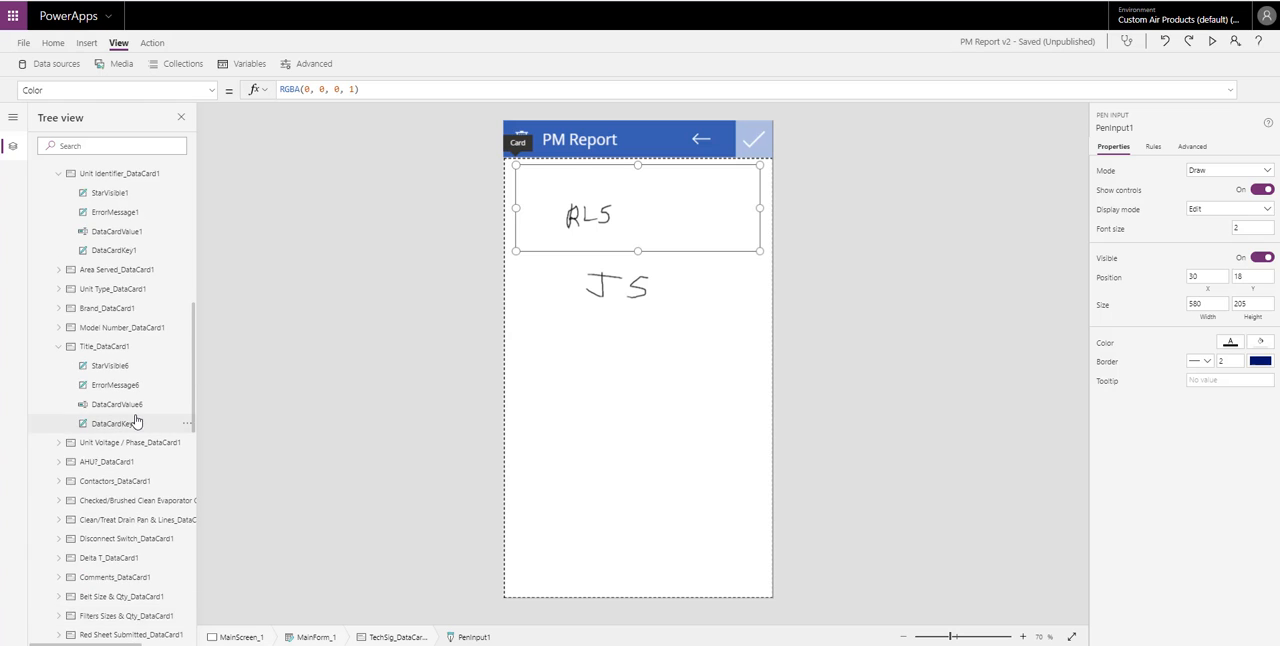
scroll(136, 420, "up", 2)
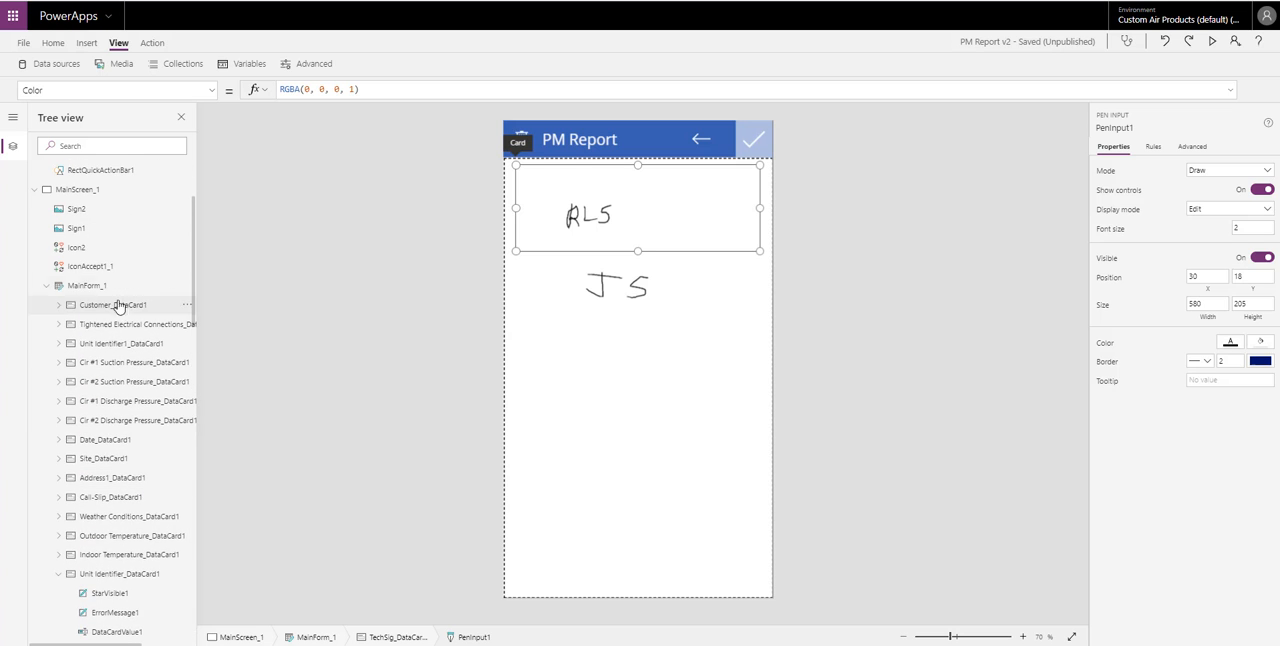
left_click(101, 230)
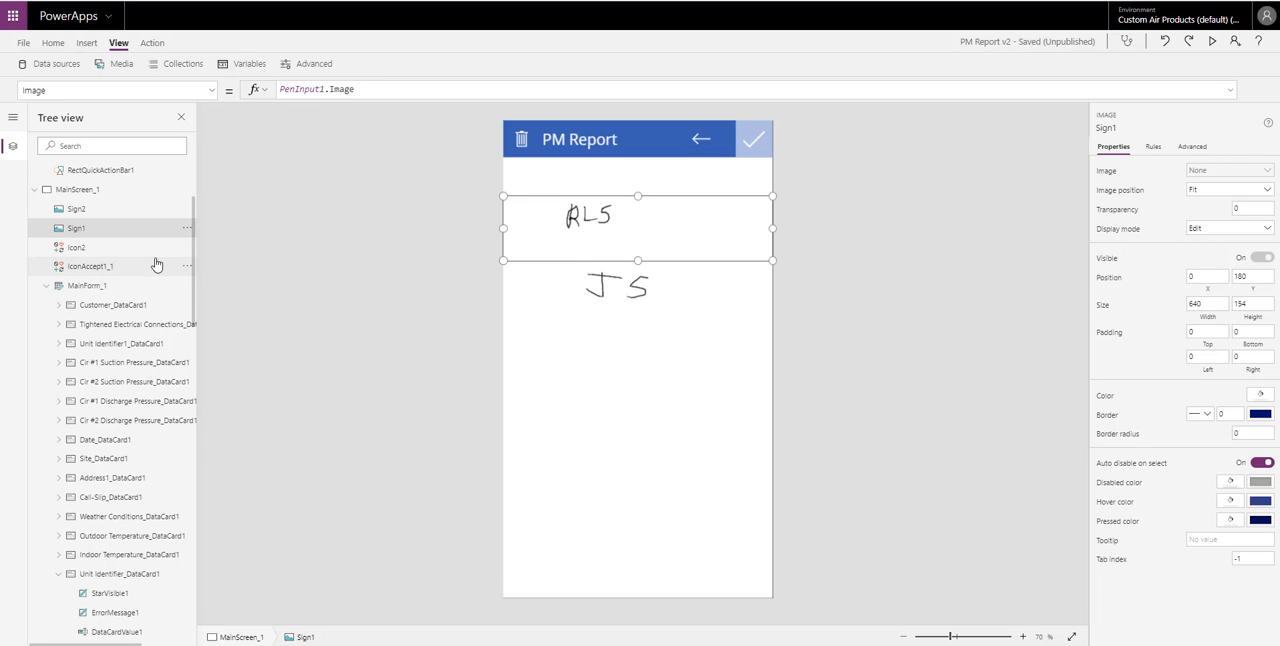
left_click(88, 210)
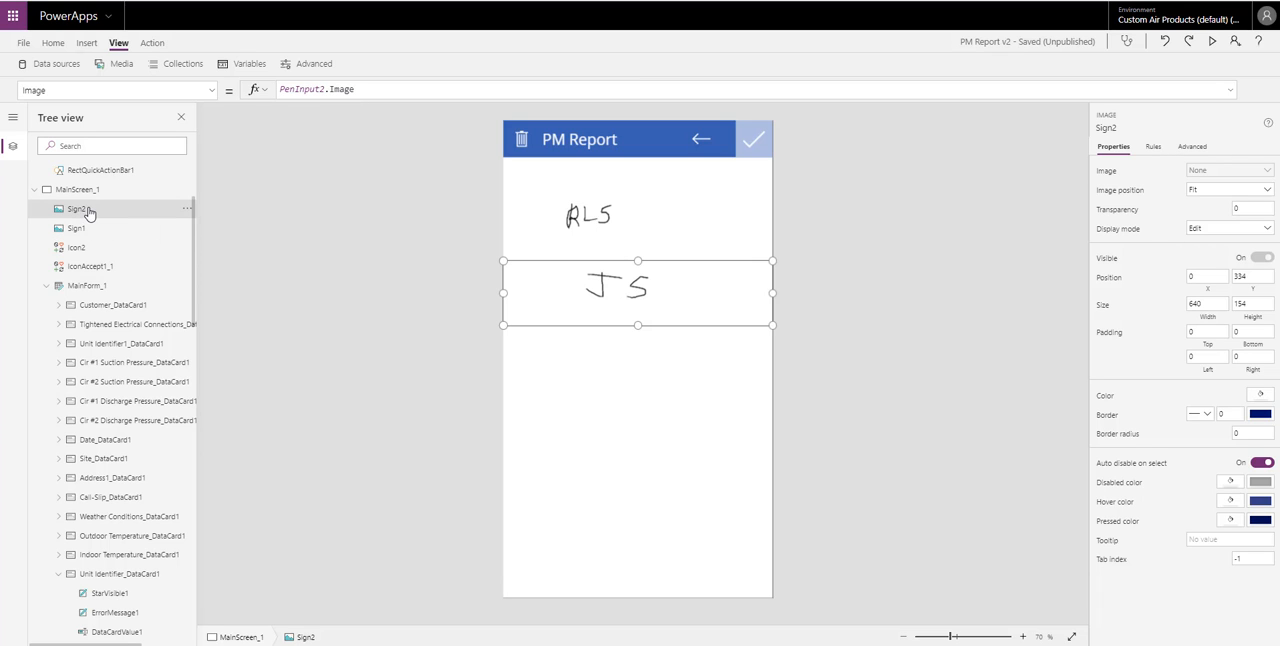
- Examine the check icon's OnSelect formula and the flow arguments in MainForm_1's OnSuccess formula
left_click(752, 149)
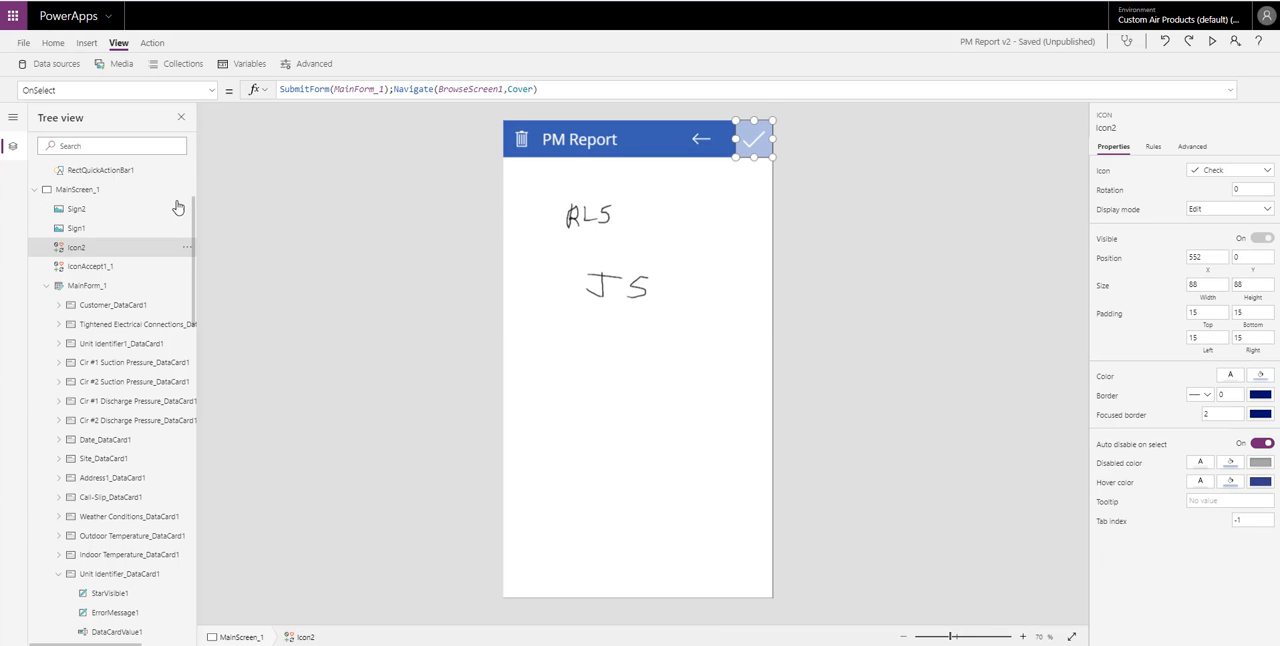
left_click(93, 287)
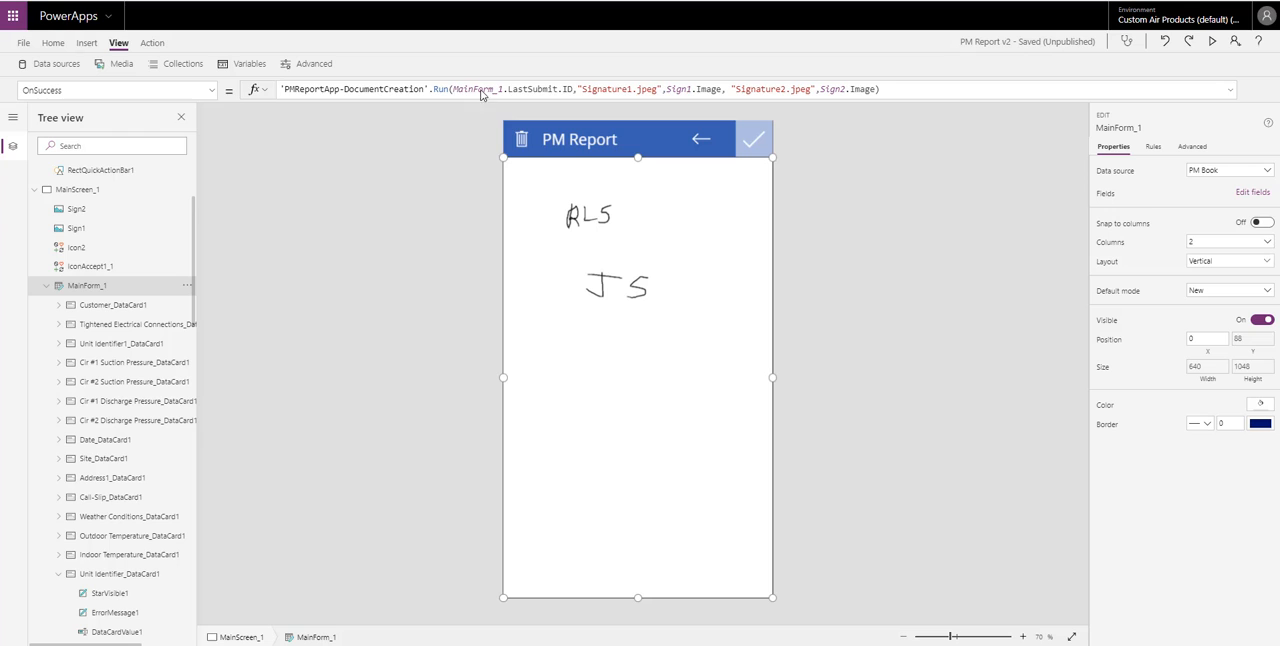
left_click(579, 91)
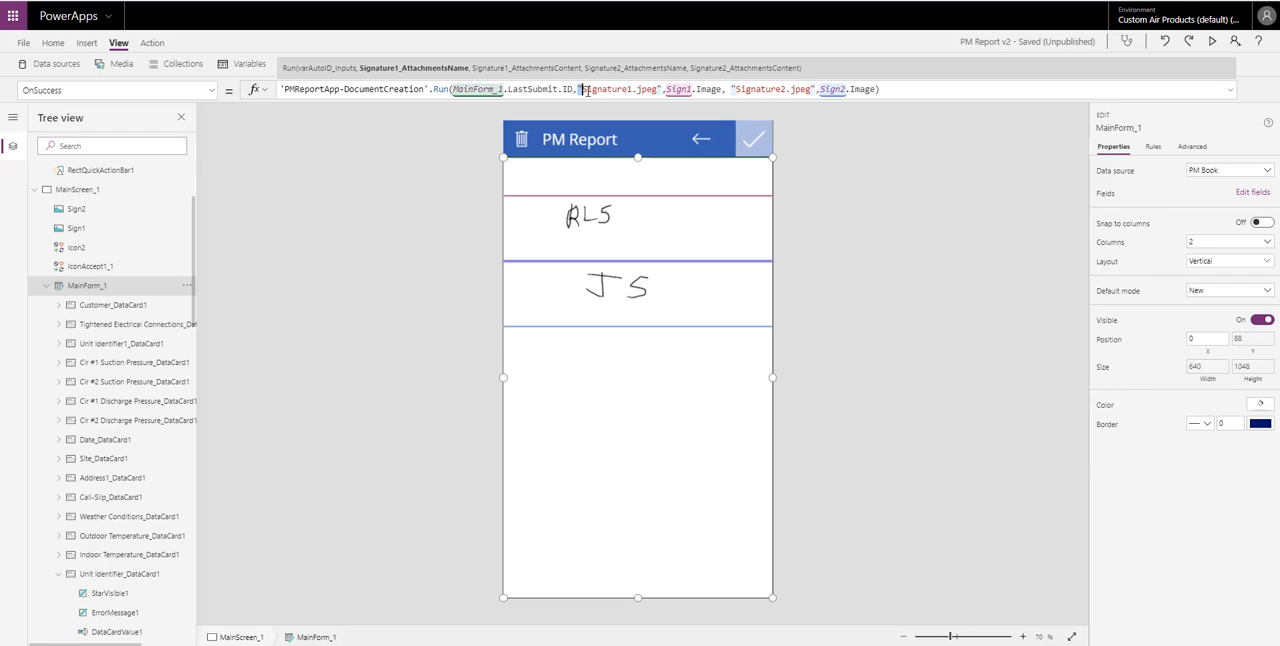
left_click_drag(579, 89, 662, 89)
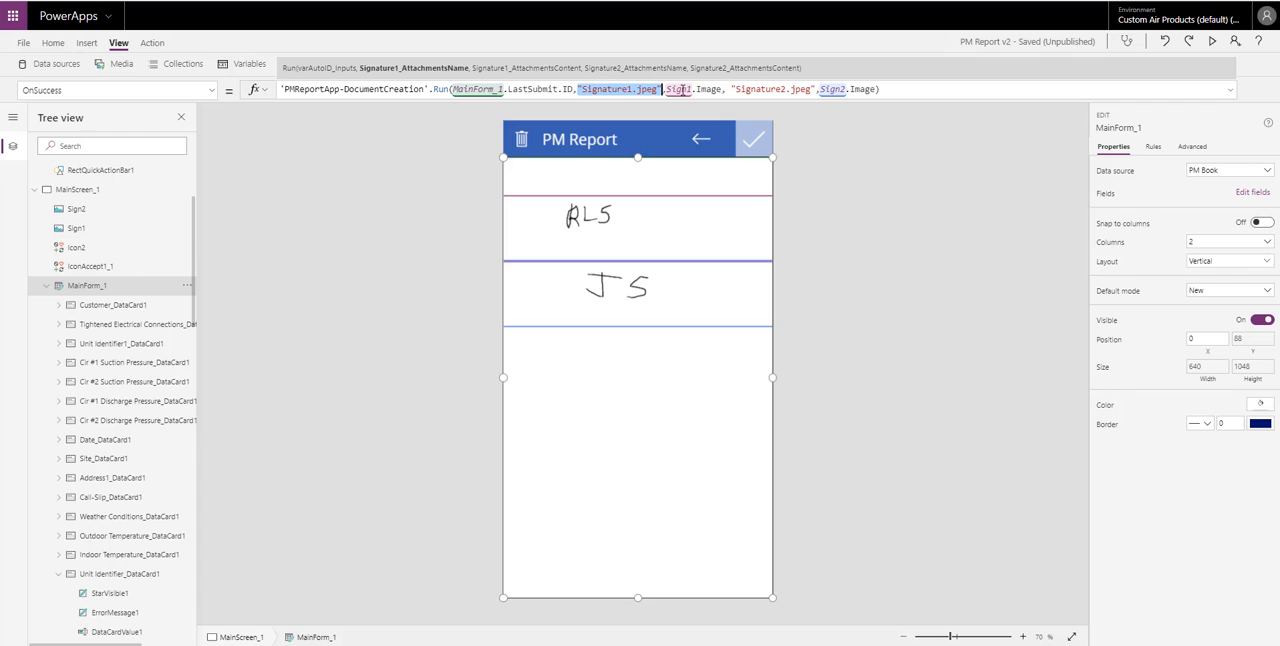
left_click(726, 90)
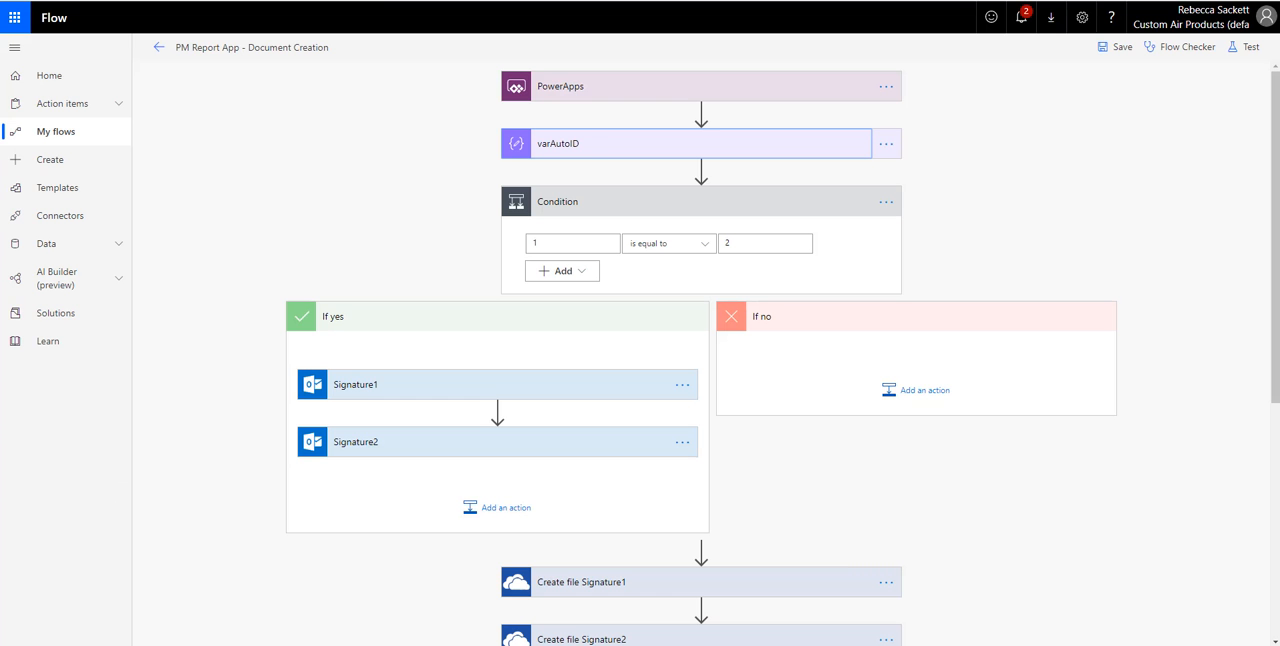
- Expand the varAutoID, Signature1 and Signature2 actions in the flow and examine their inputs and attachment fields
left_click(744, 148)
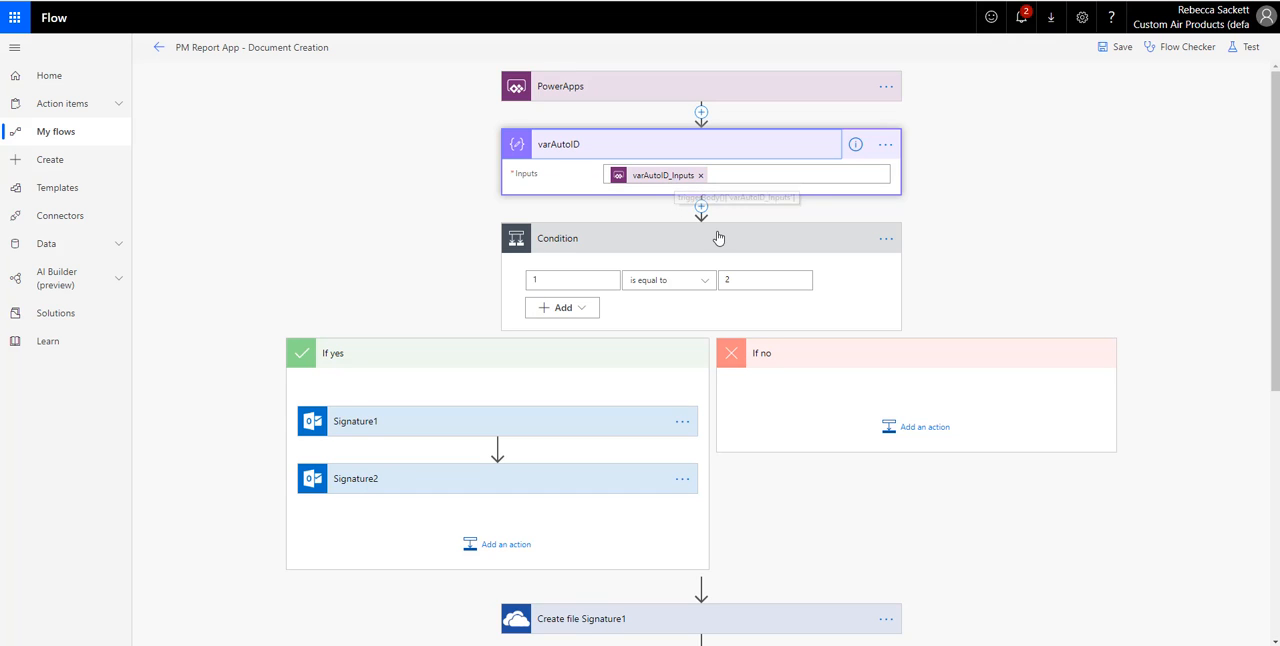
scroll(715, 238, "down", 1)
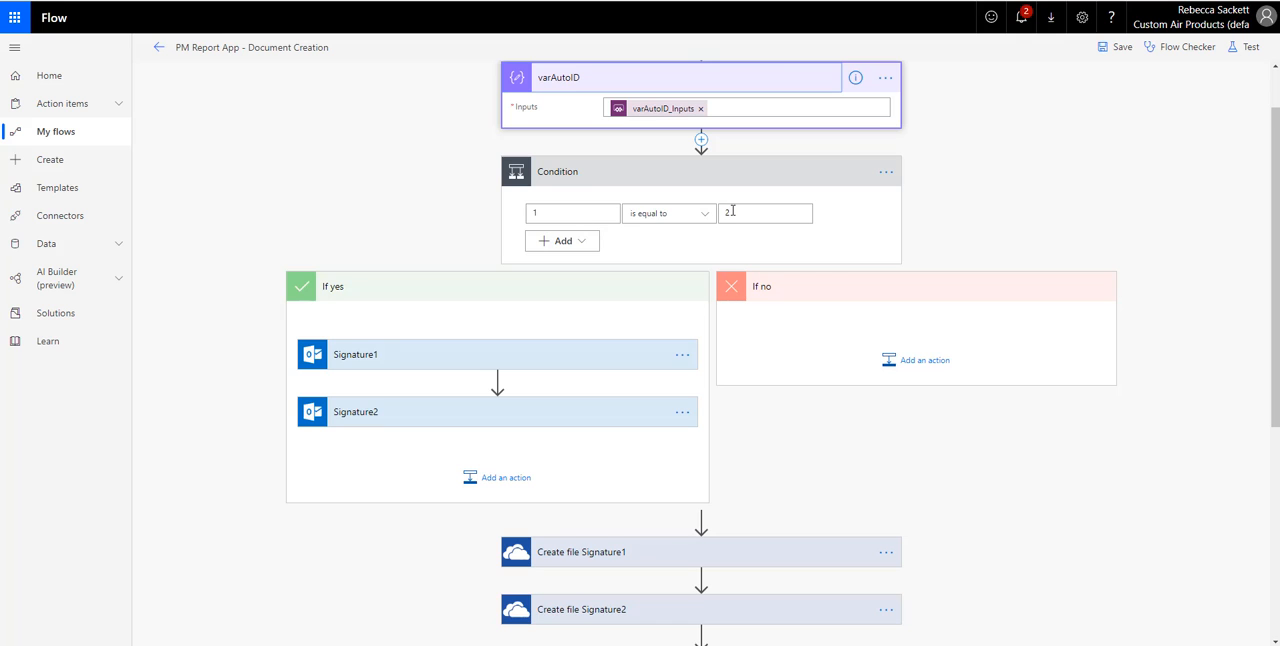
left_click(573, 356)
scroll(558, 340, "down", 4)
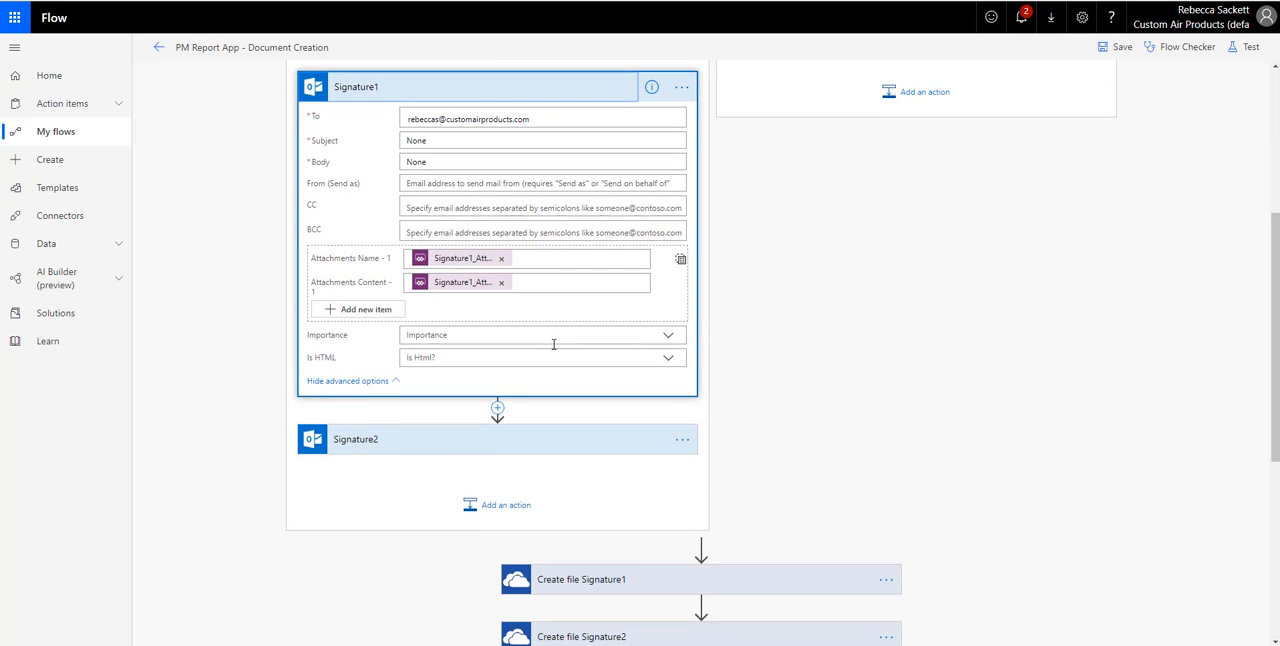
left_click(500, 446)
scroll(584, 300, "down", 1)
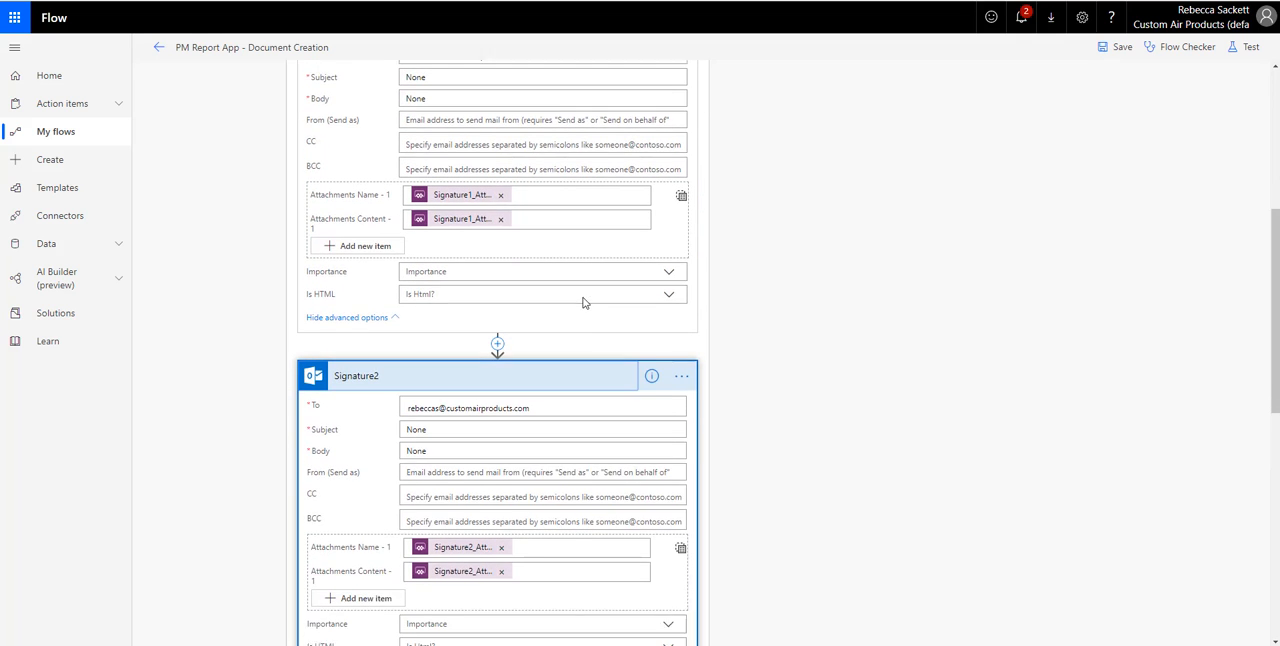
scroll(584, 300, "up", 1)
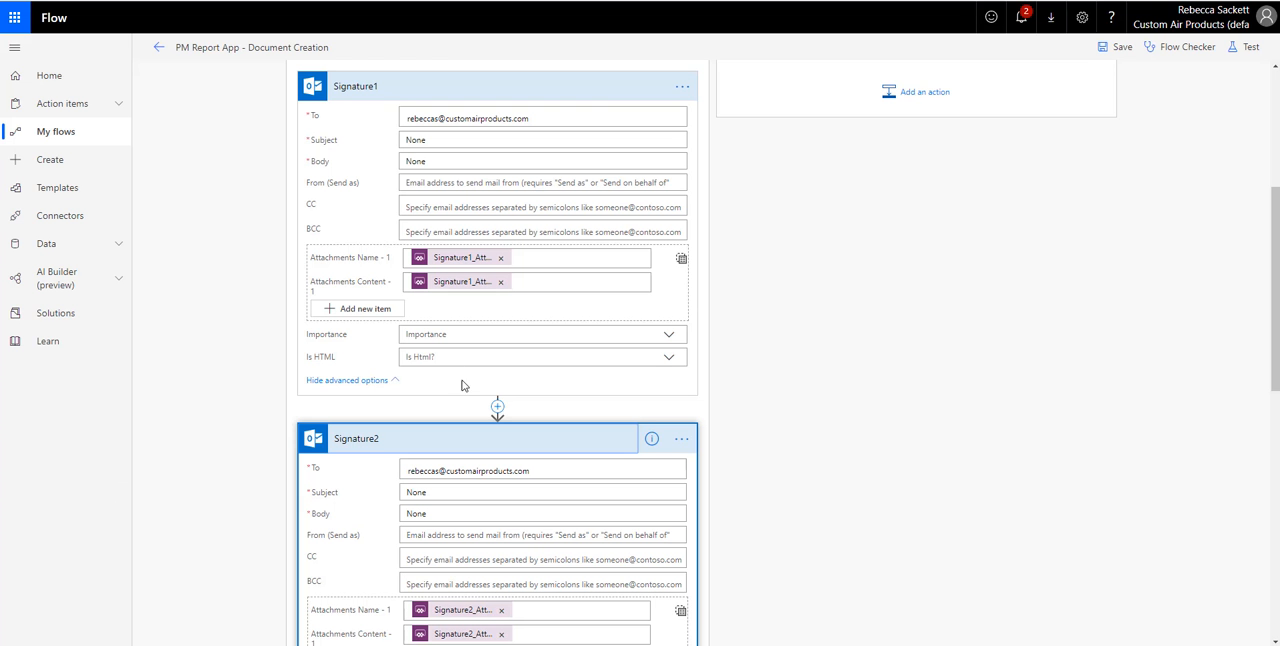
- Examine the Signature2 action's attachment fields and collapse the Signature1 and Signature2 actions
scroll(492, 417, "down", 2)
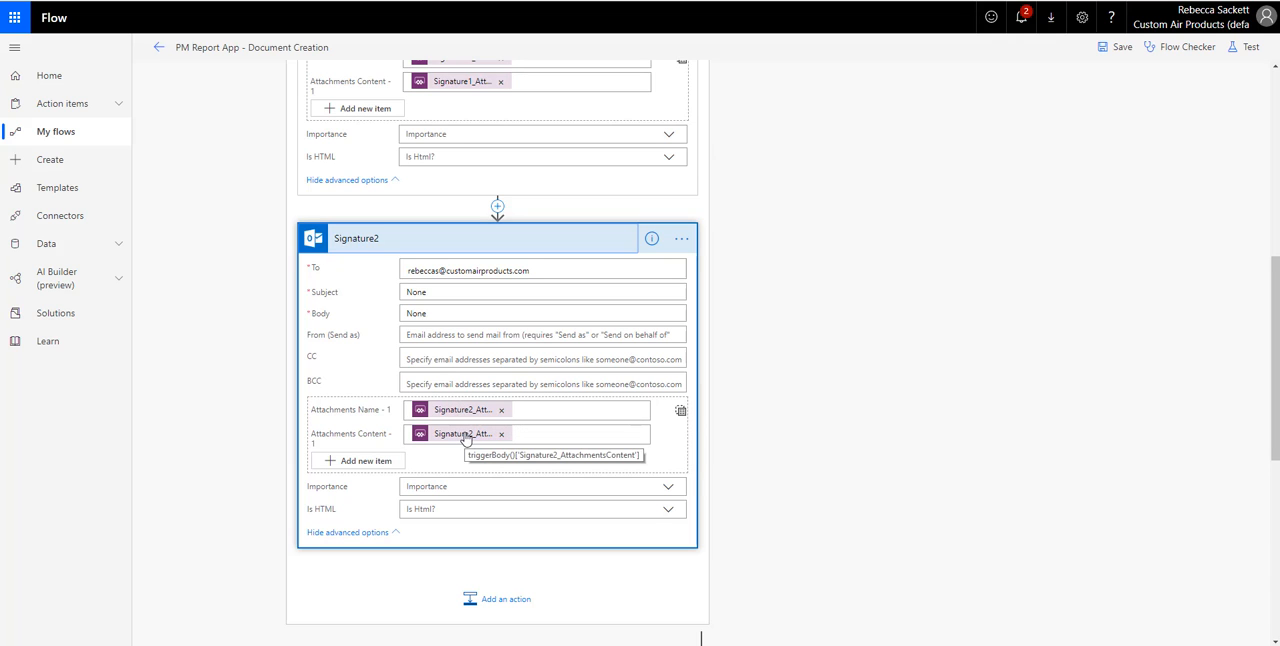
left_click(516, 245)
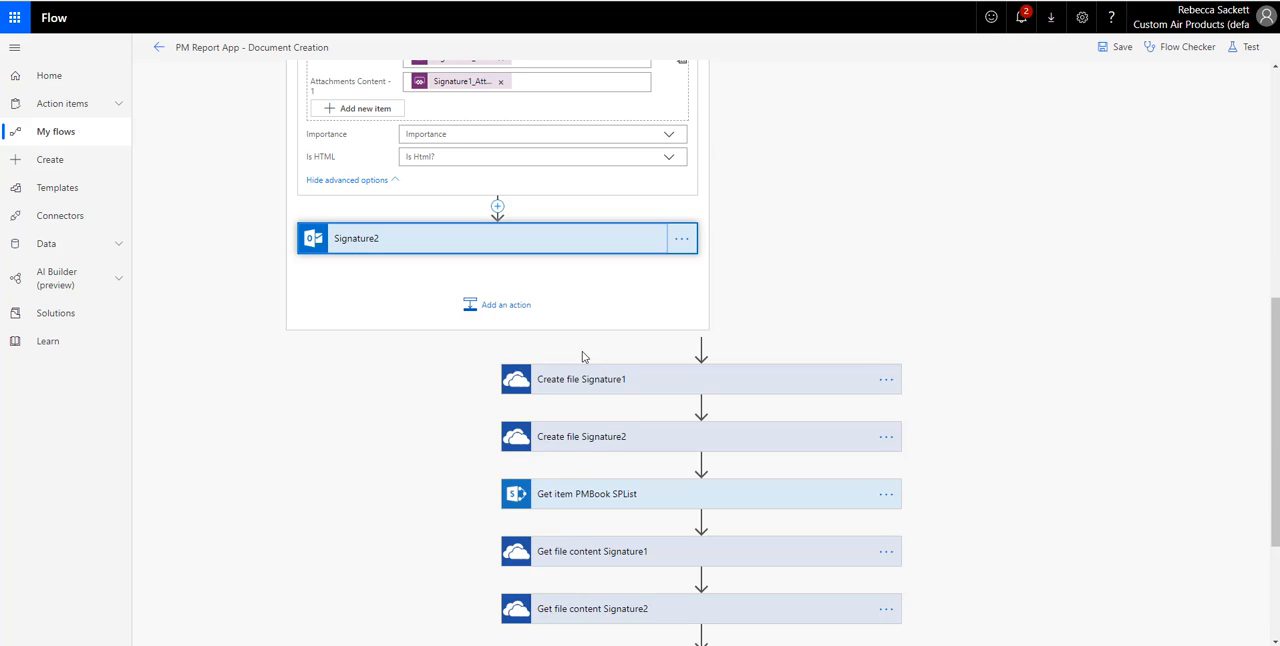
scroll(543, 115, "up", 1)
scroll(543, 115, "up", 3)
left_click(523, 163)
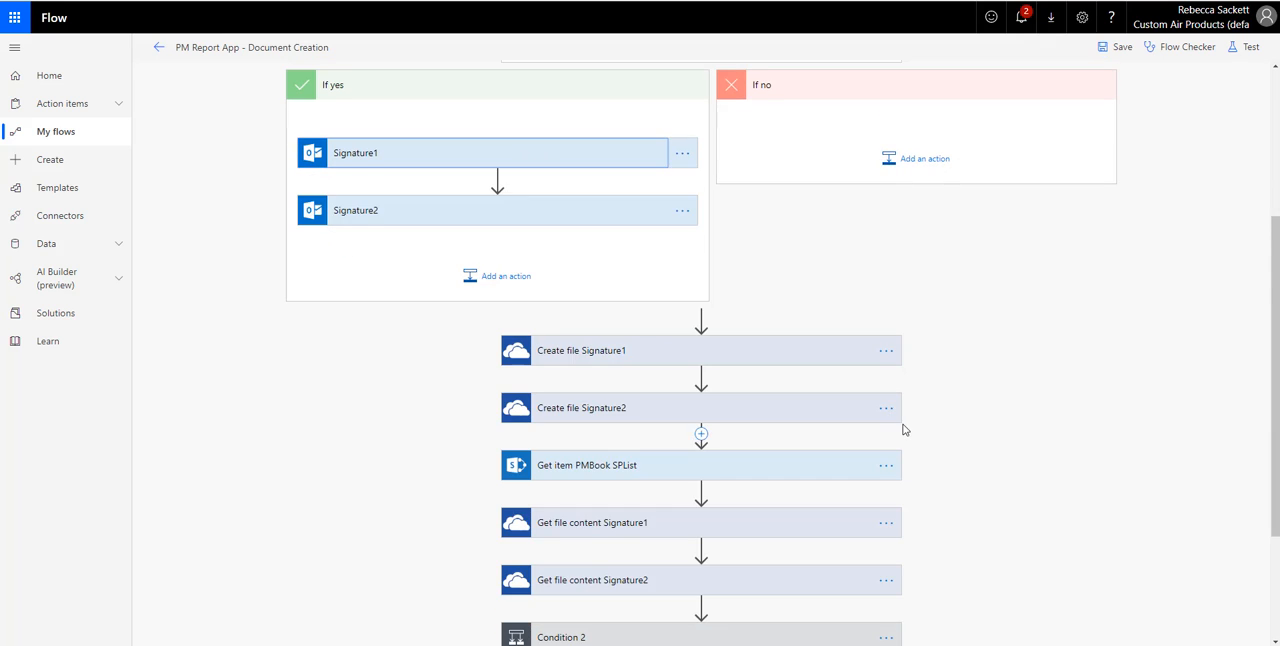
- Inspect the folder path, file name and file content of the Create file Signature1 and Create file Signature2 actions
scroll(773, 218, "down", 2)
left_click(701, 217)
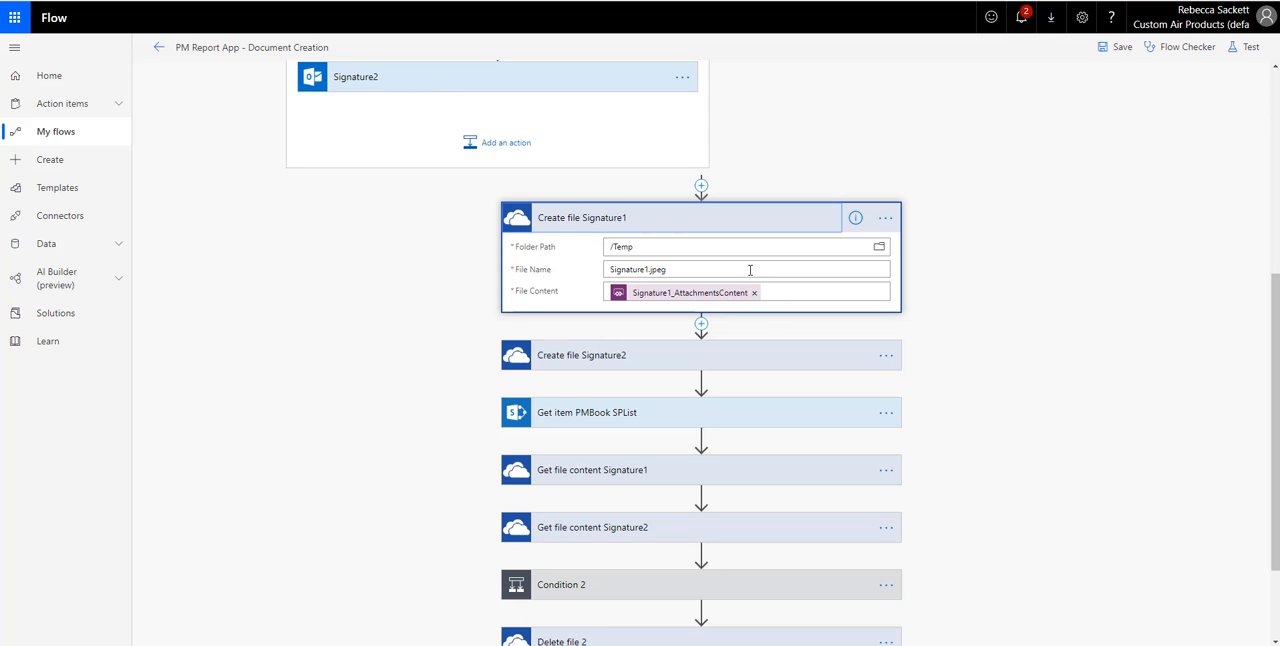
left_click(714, 356)
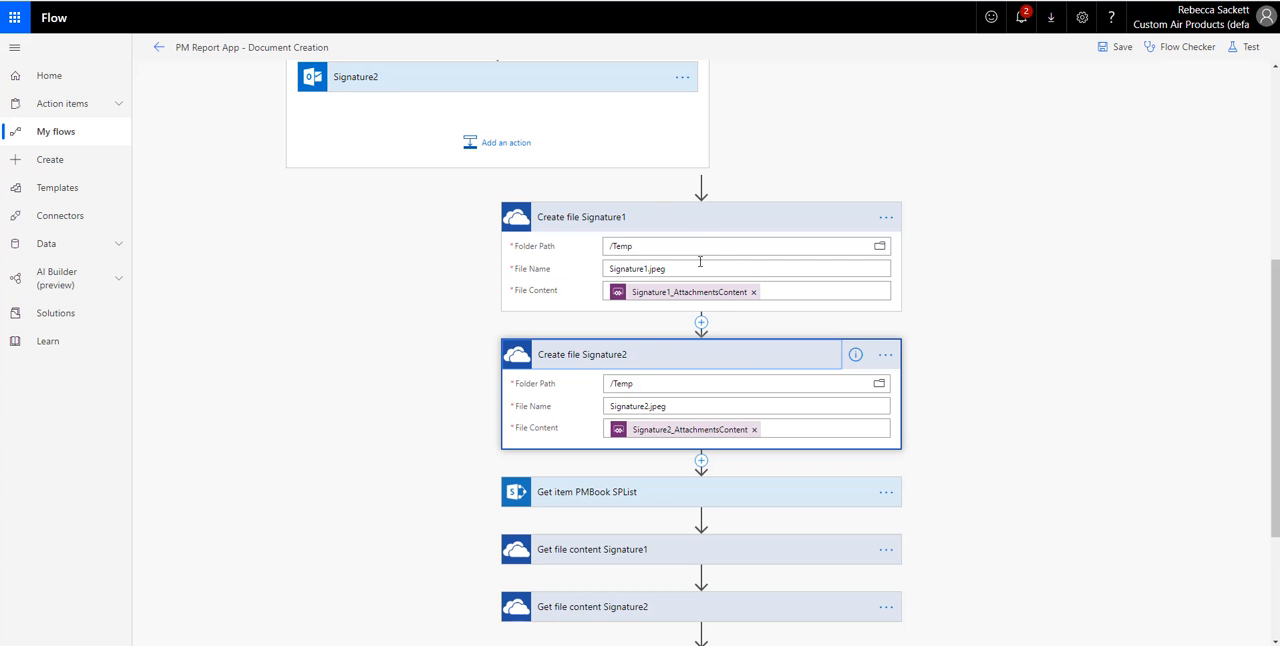
left_click(707, 222)
left_click(713, 283)
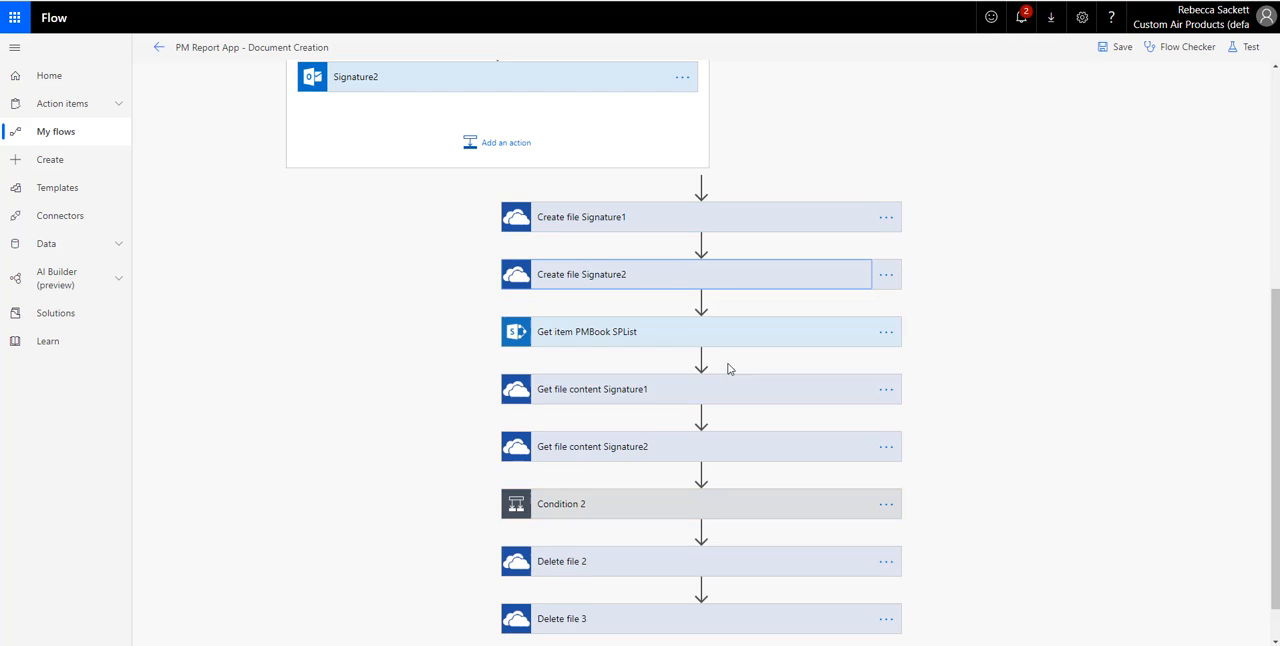
- Inspect the inputs of Get item PMBook SPList and of both Get file content signature actions
left_click(724, 331)
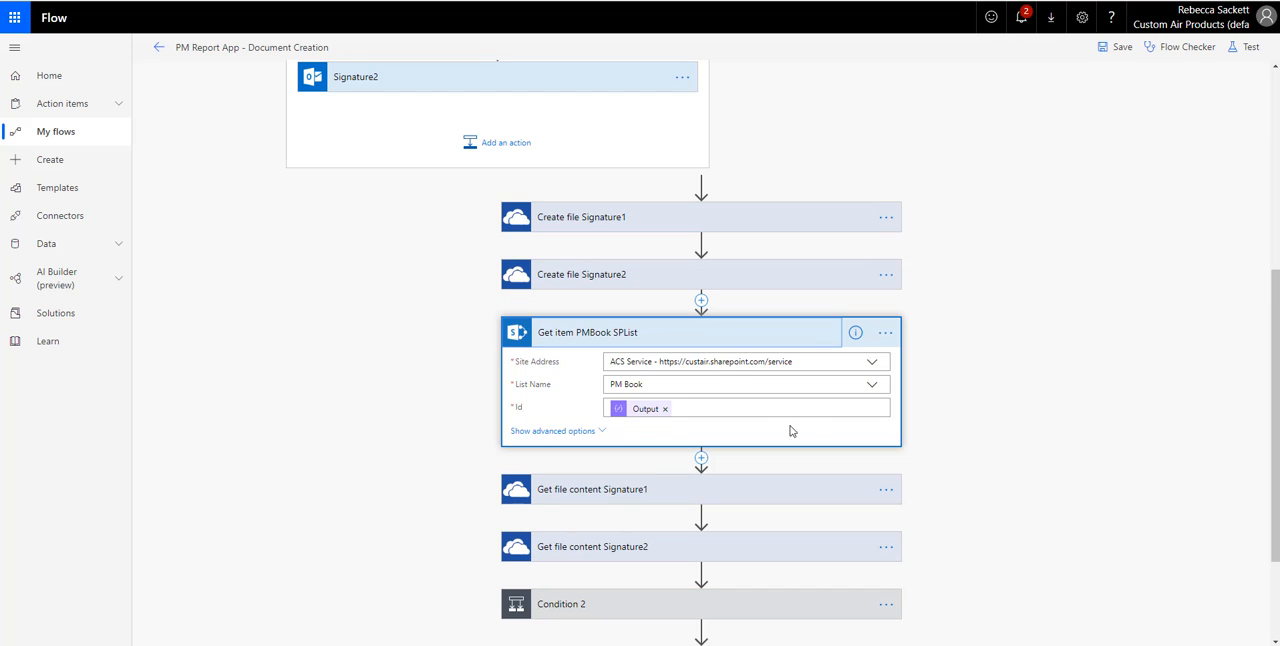
left_click(697, 345)
left_click(686, 394)
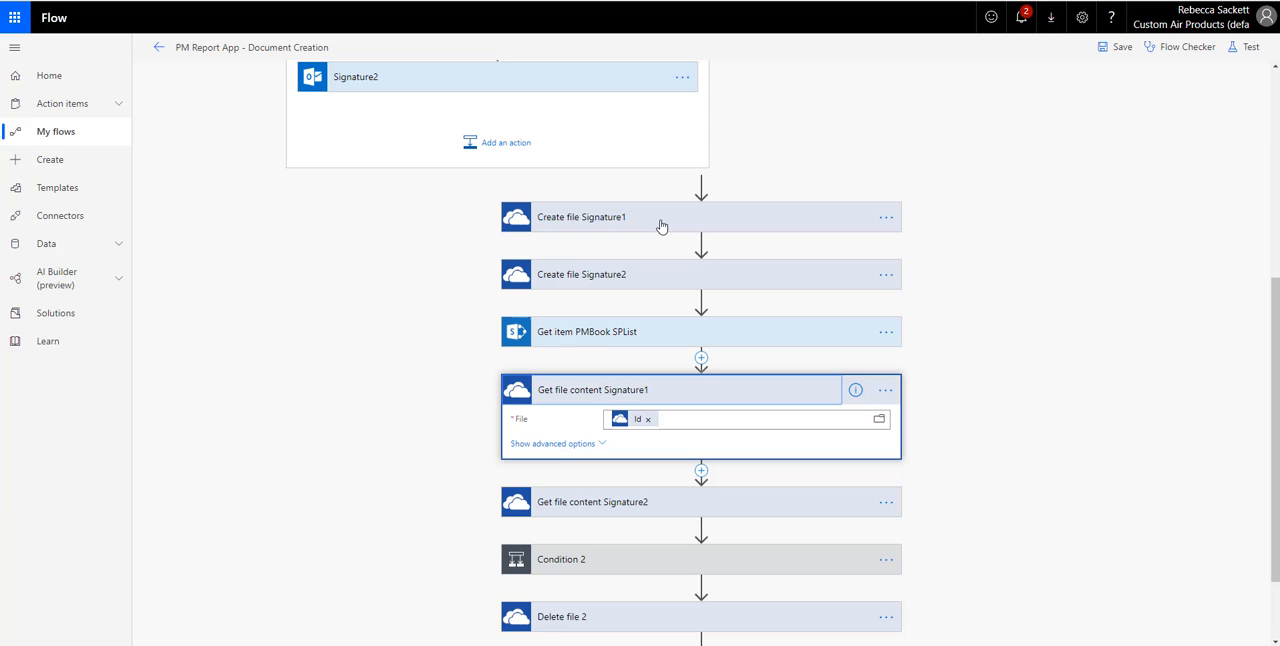
mouse_move(637, 425)
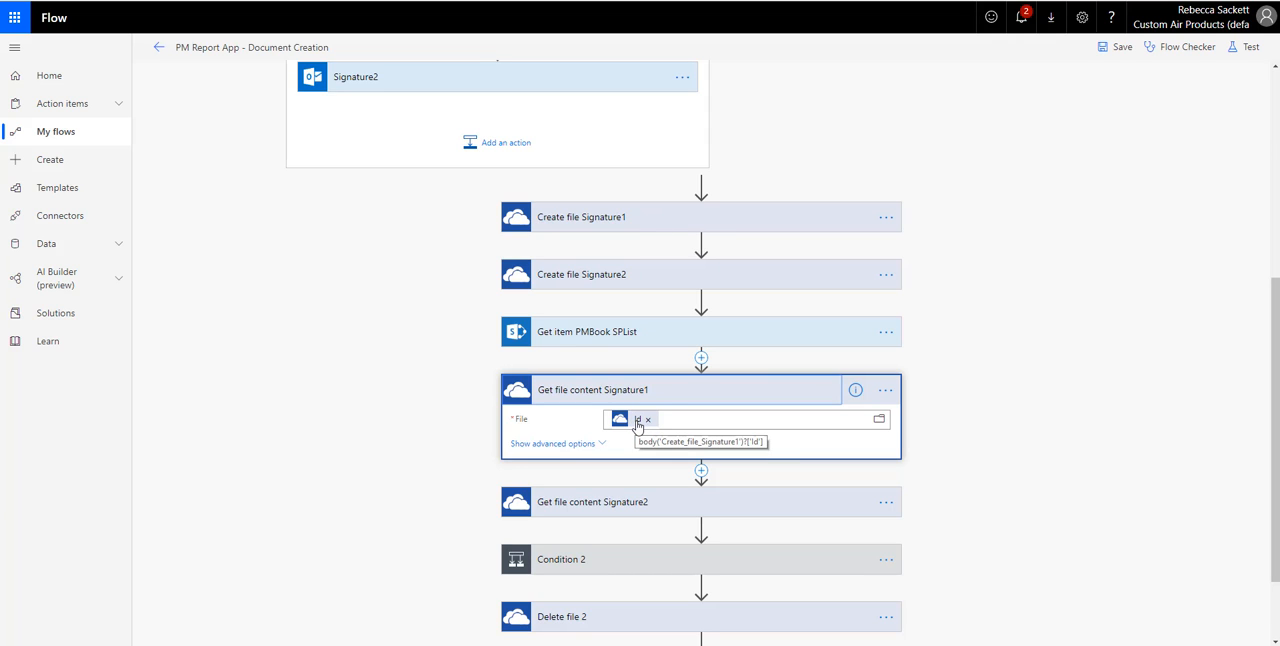
left_click(641, 503)
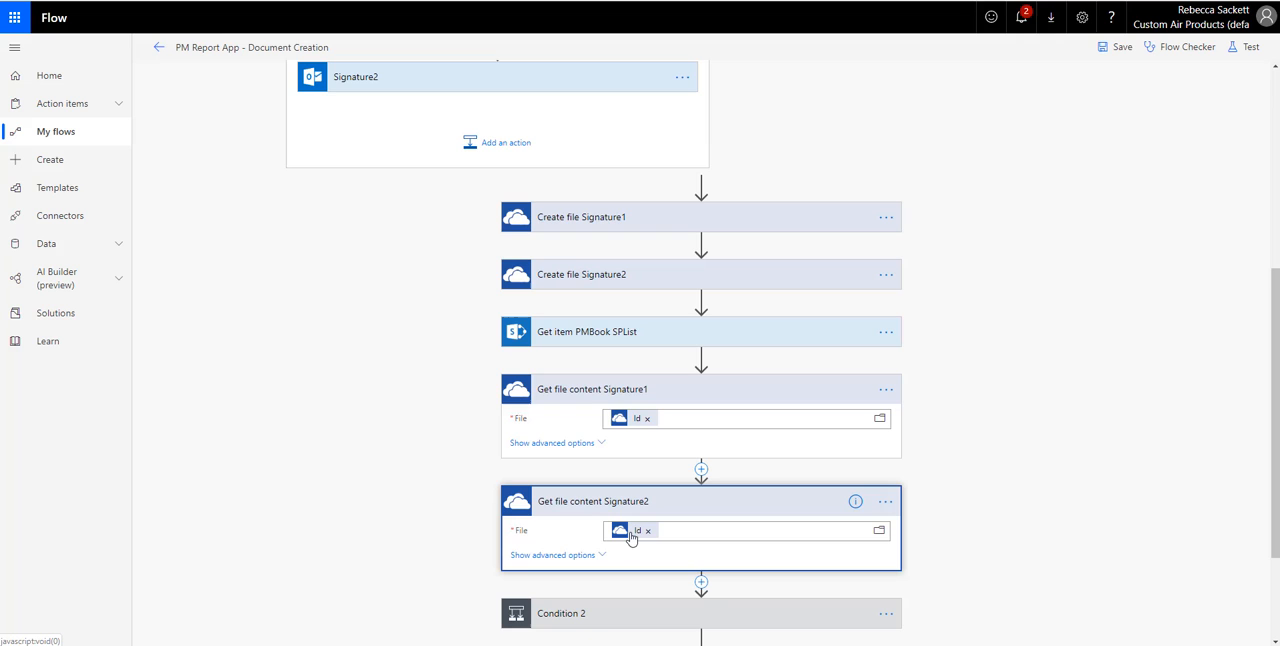
left_click(743, 510)
left_click(725, 390)
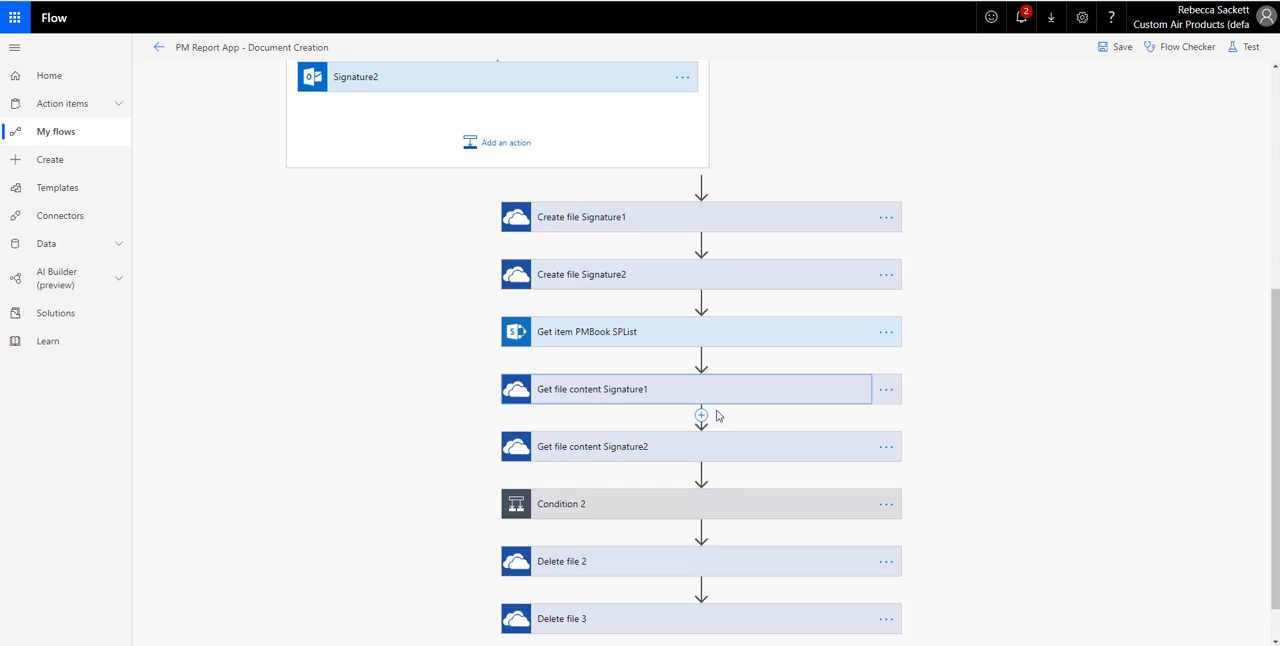
- Expand Condition 2 and examine its criterion and the actions in its If yes branch
scroll(683, 444, "down", 1)
left_click(679, 452)
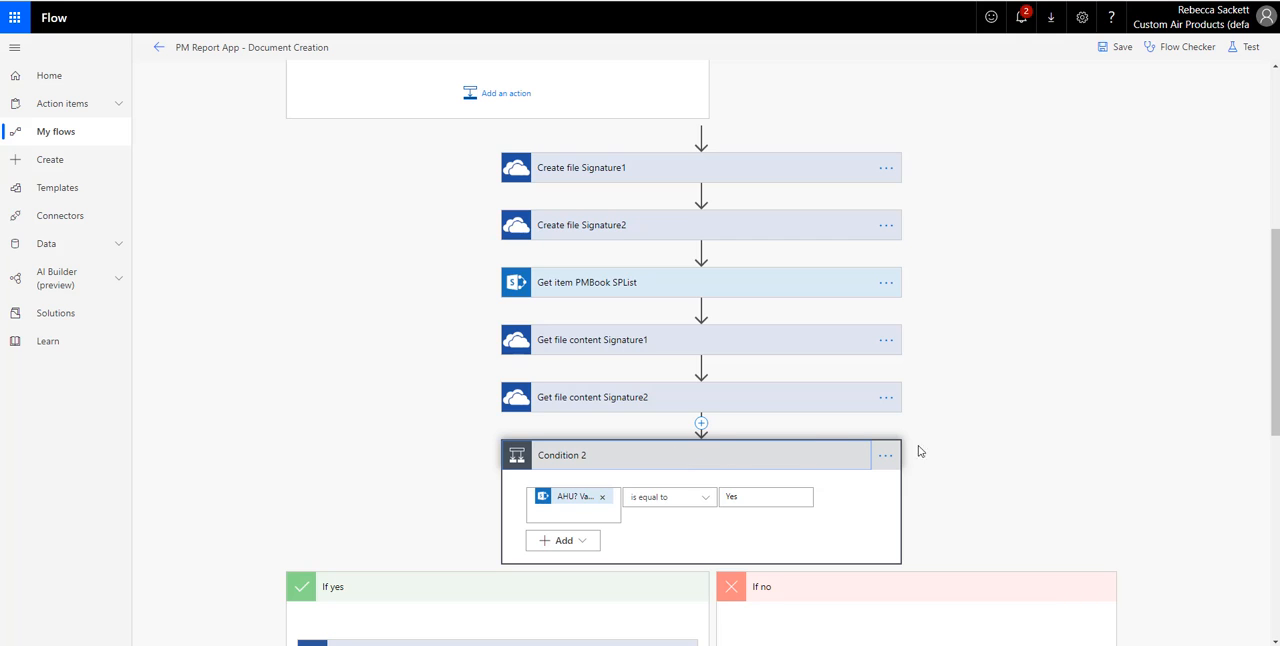
scroll(895, 472, "down", 2)
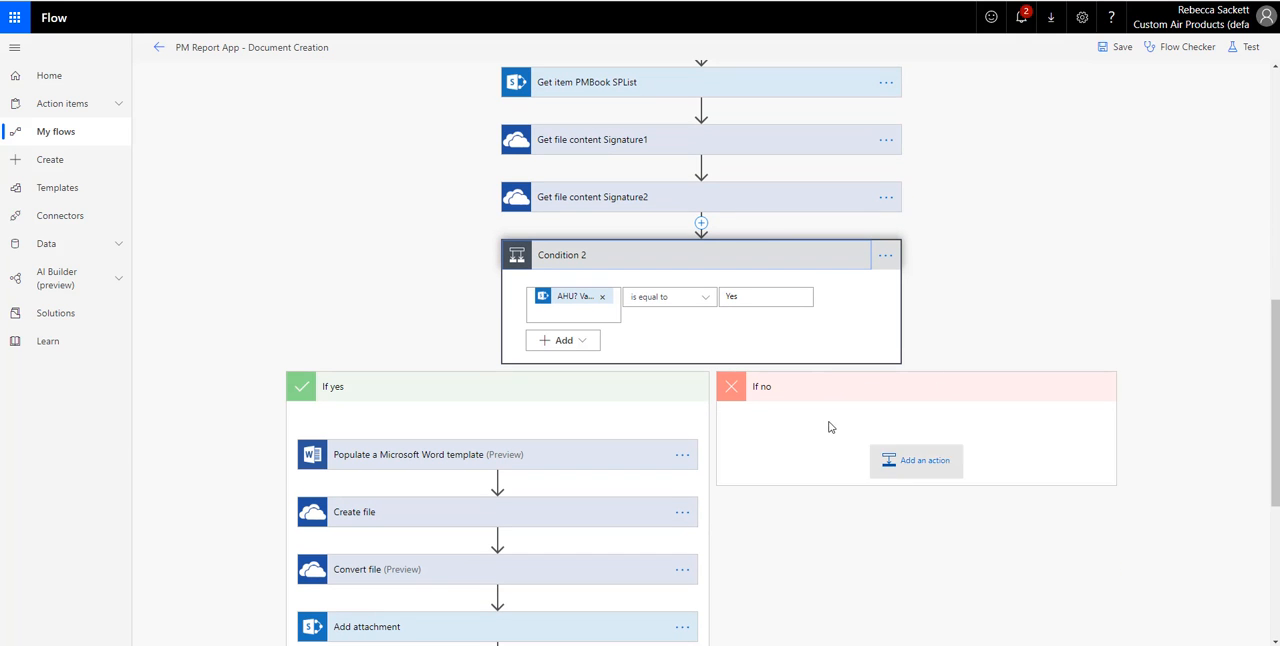
scroll(700, 285, "down", 2)
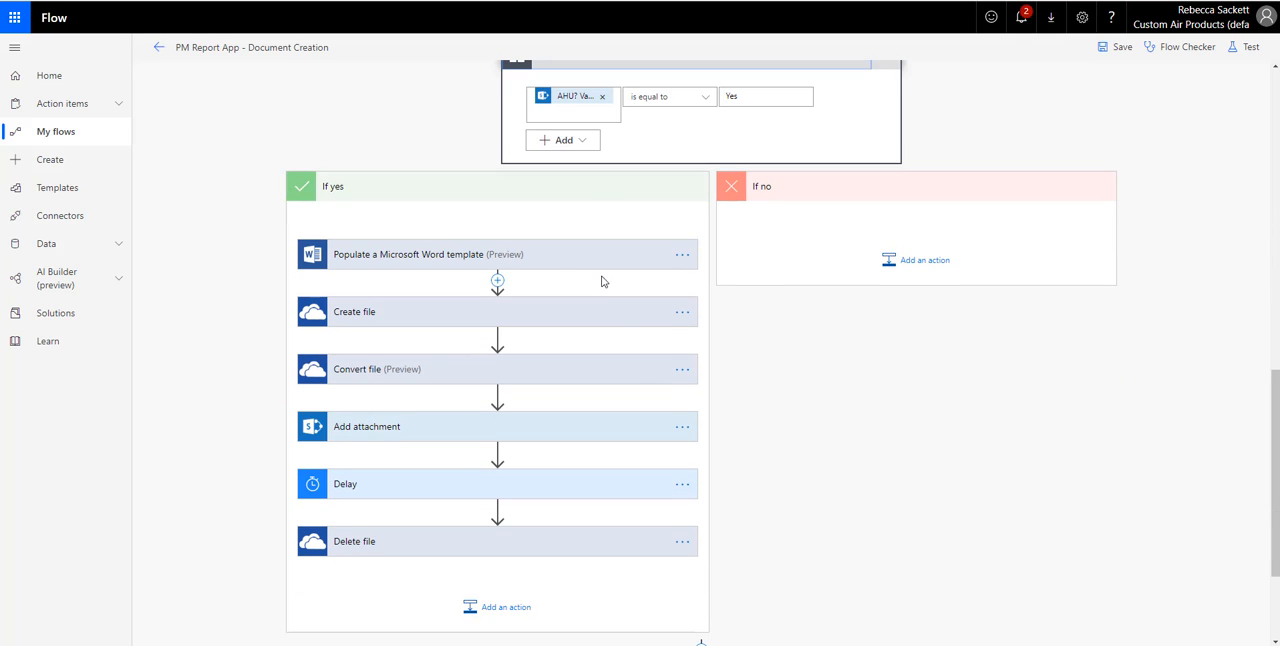
- Examine the Populate a Microsoft Word template field mappings, including the two signature File content entries, and collapse the action
left_click(551, 268)
scroll(551, 266, "down", 2)
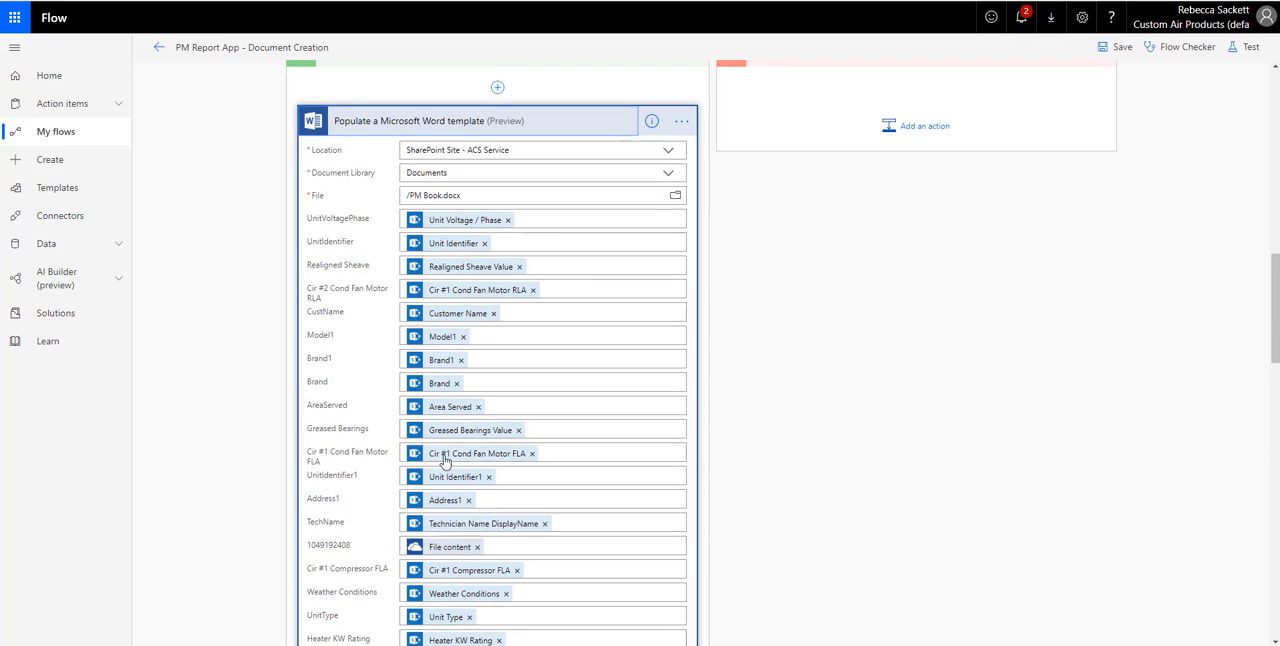
scroll(507, 375, "down", 2)
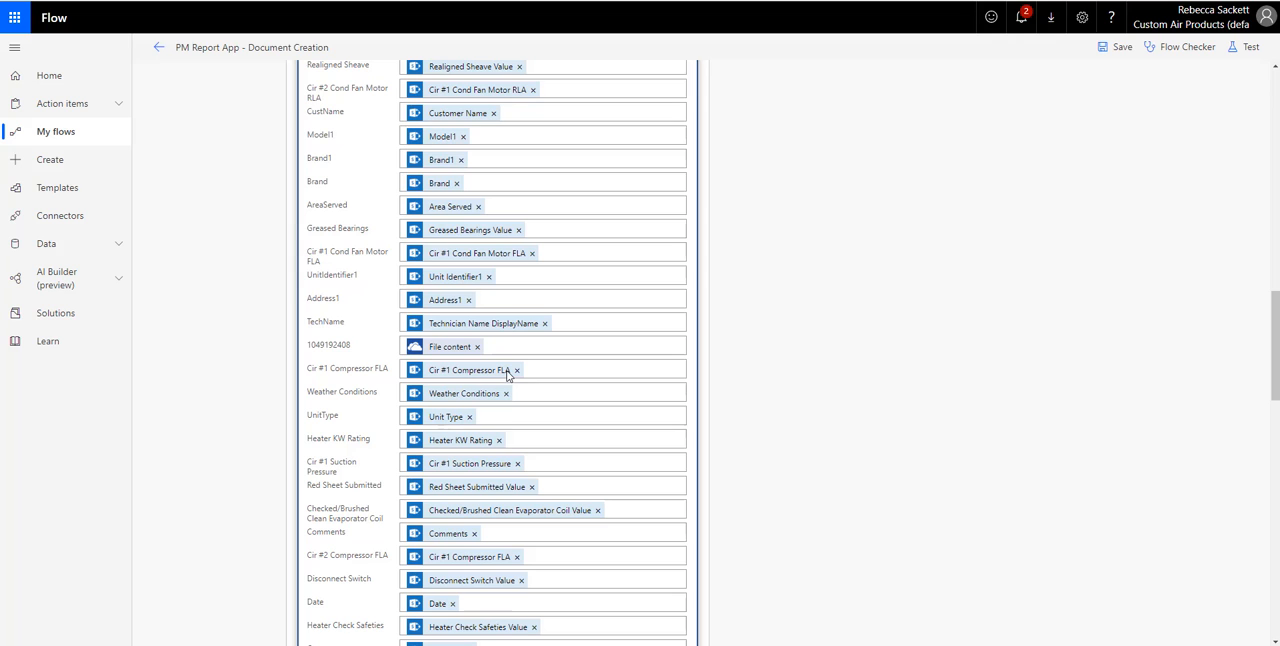
scroll(507, 375, "down", 2)
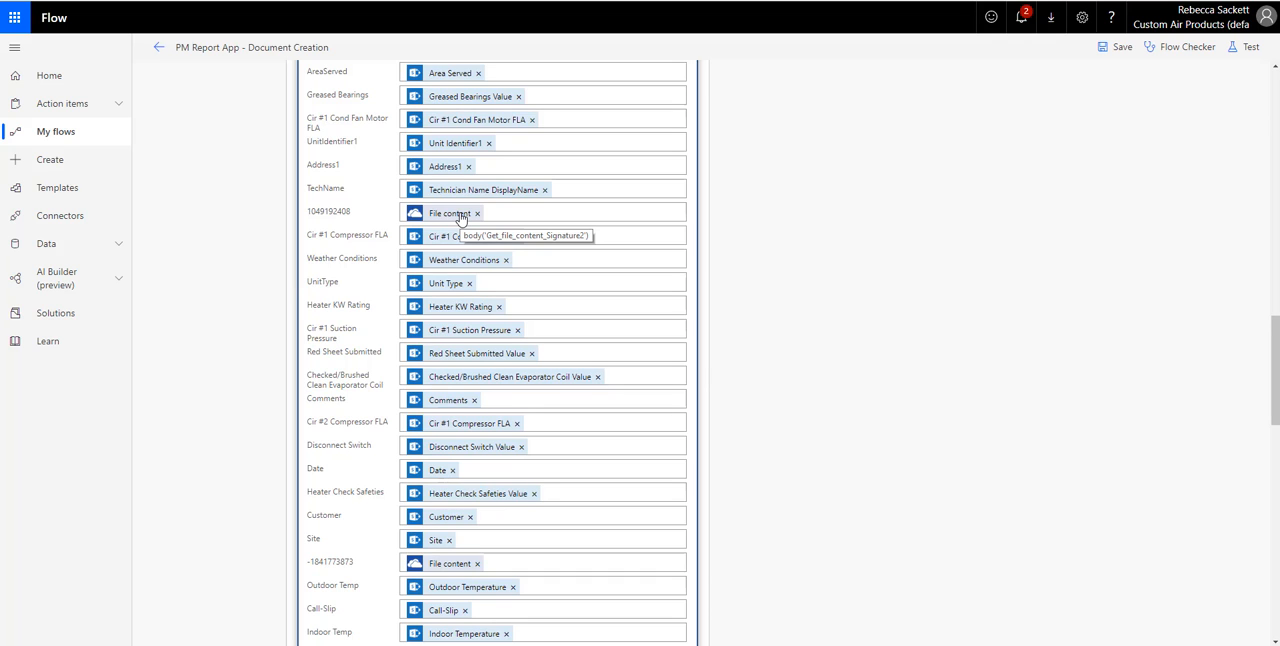
scroll(461, 218, "down", 1)
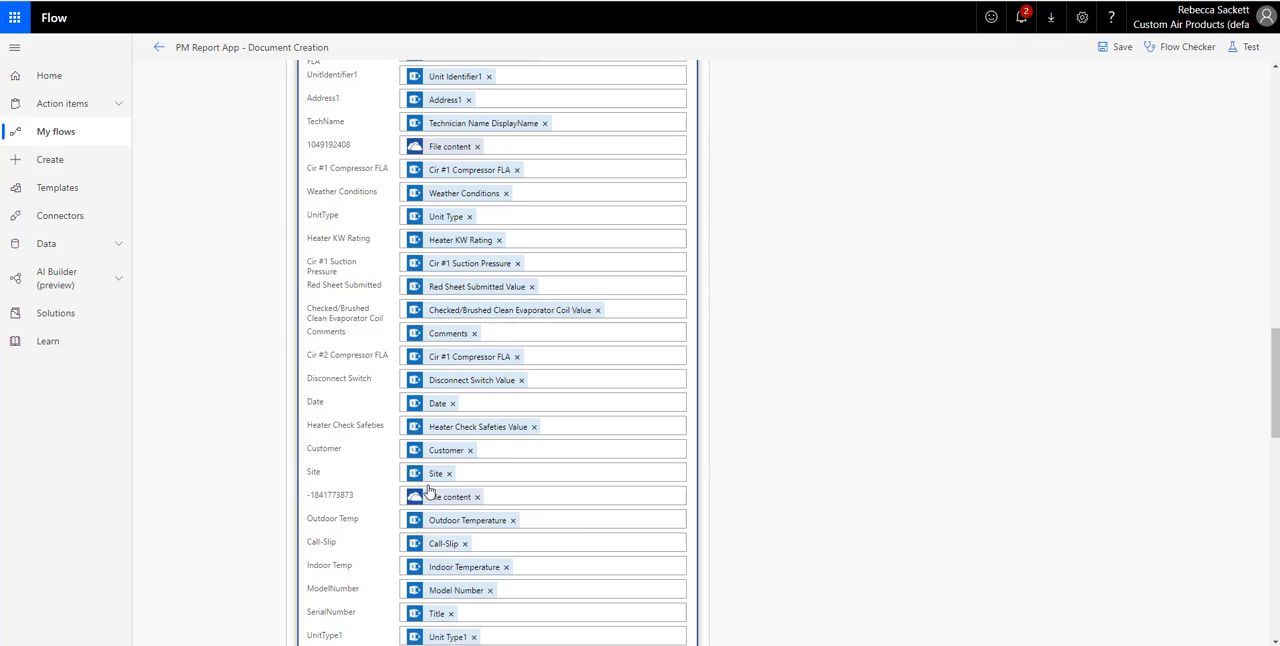
scroll(469, 449, "up", 8)
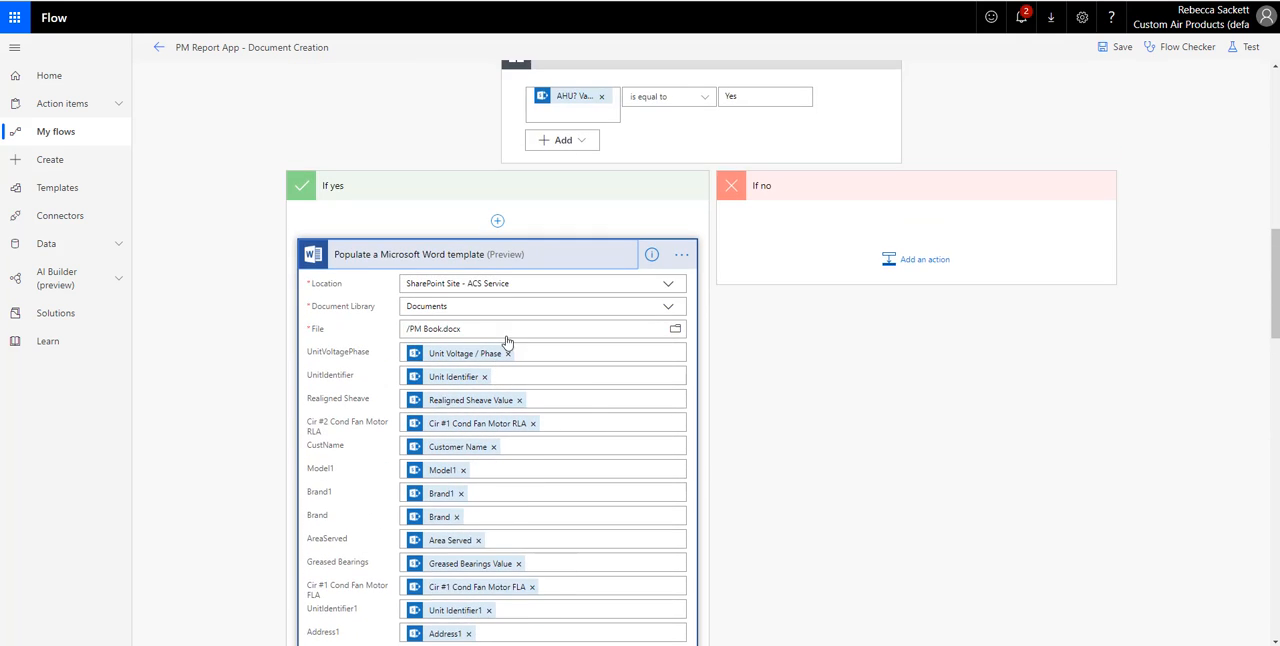
left_click(560, 254)
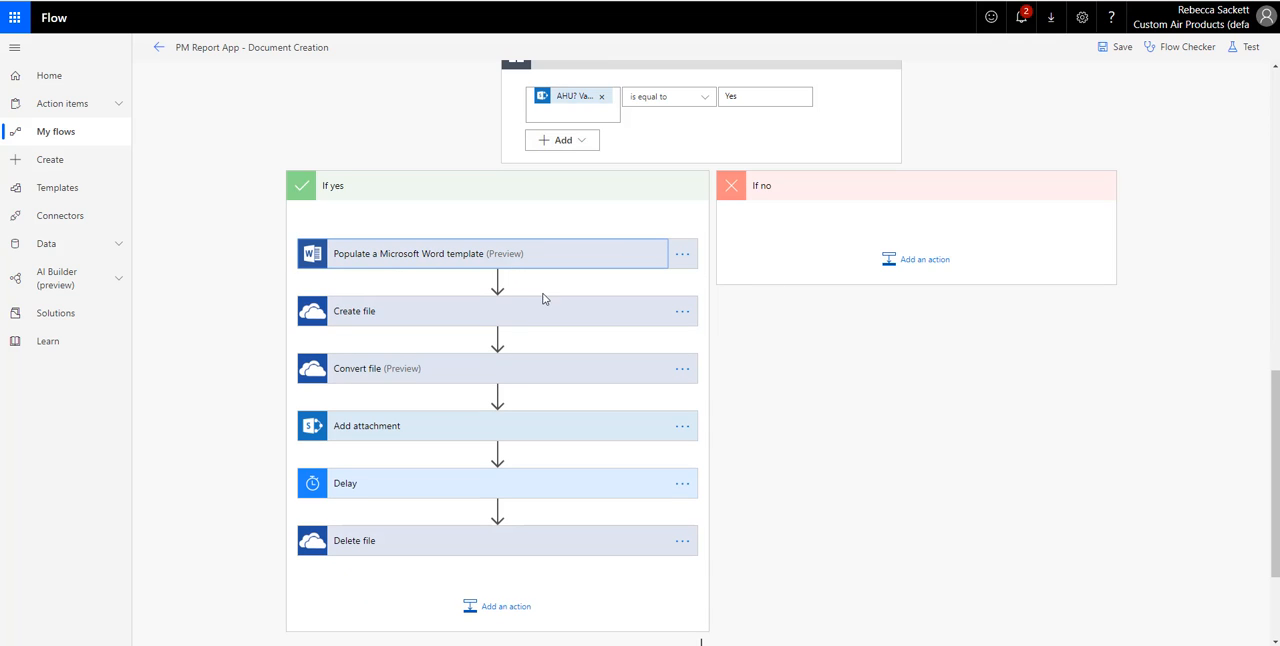
- Inspect the settings of the Create file, Convert file and Add attachment actions in the If yes branch
left_click(486, 314)
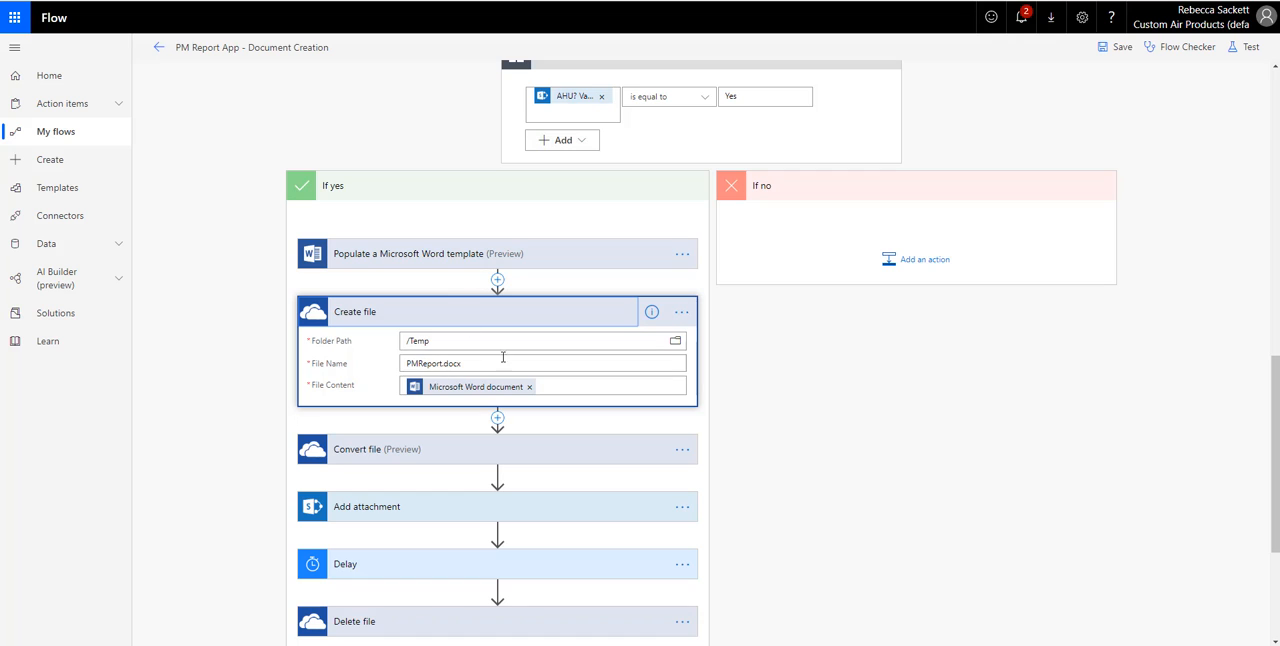
left_click(460, 317)
left_click(447, 379)
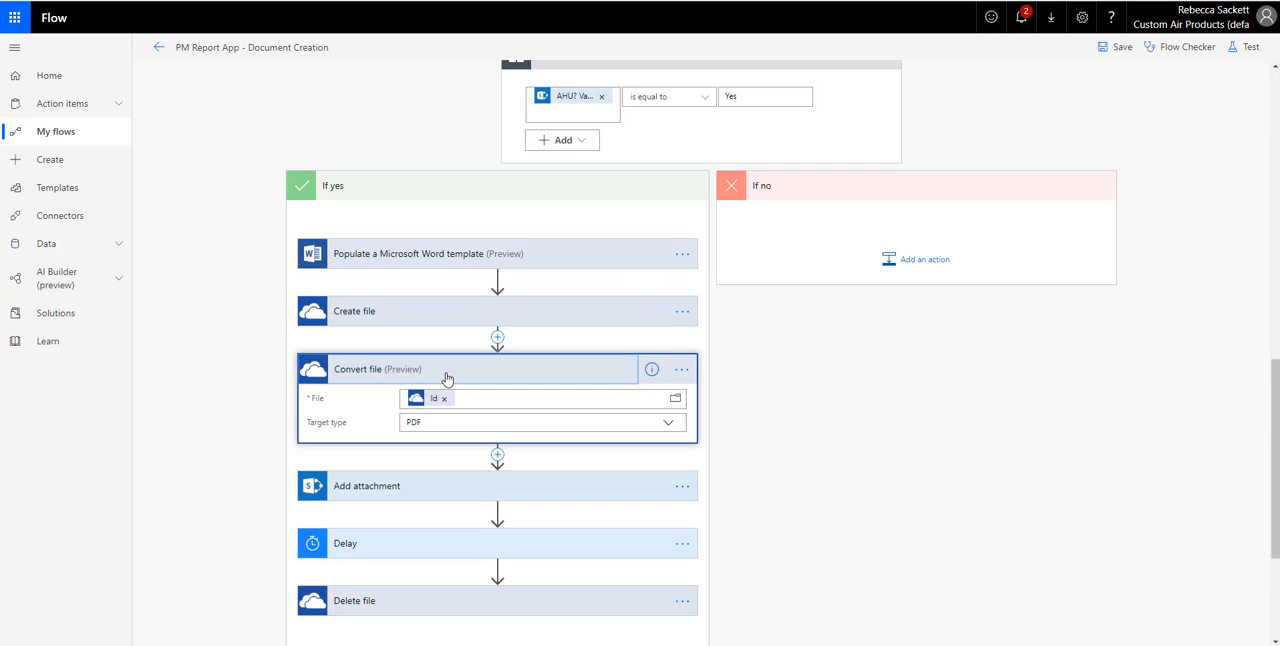
left_click(447, 379)
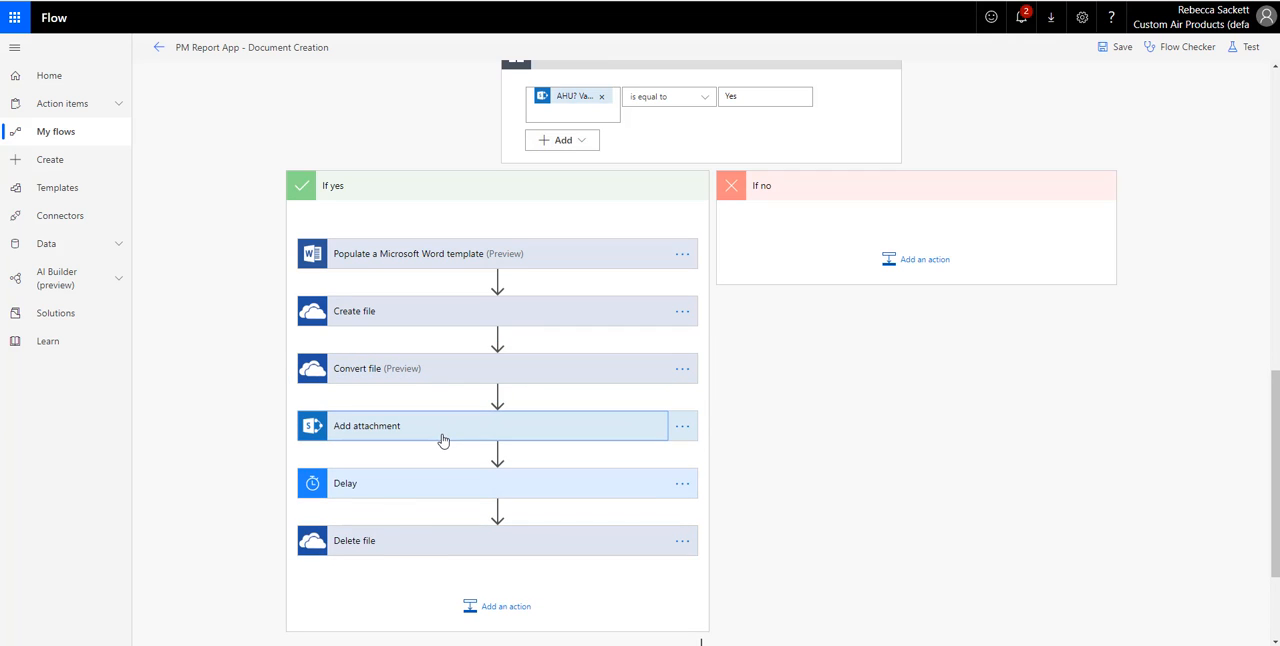
left_click(443, 434)
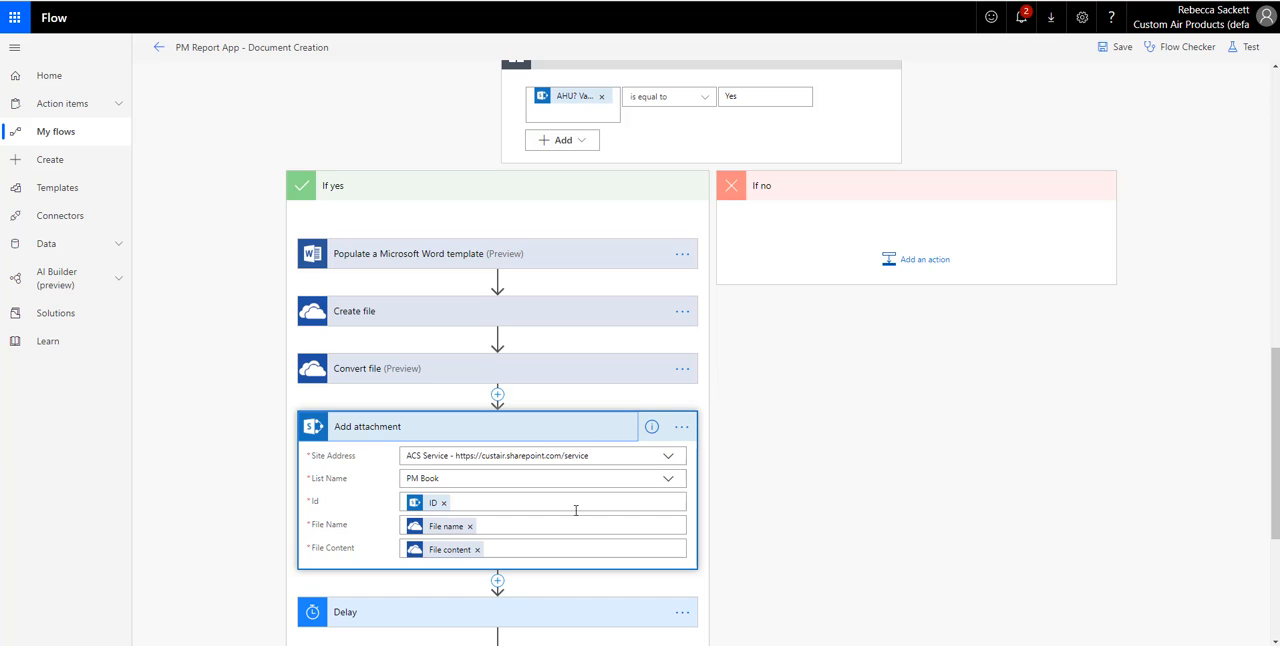
left_click(511, 438)
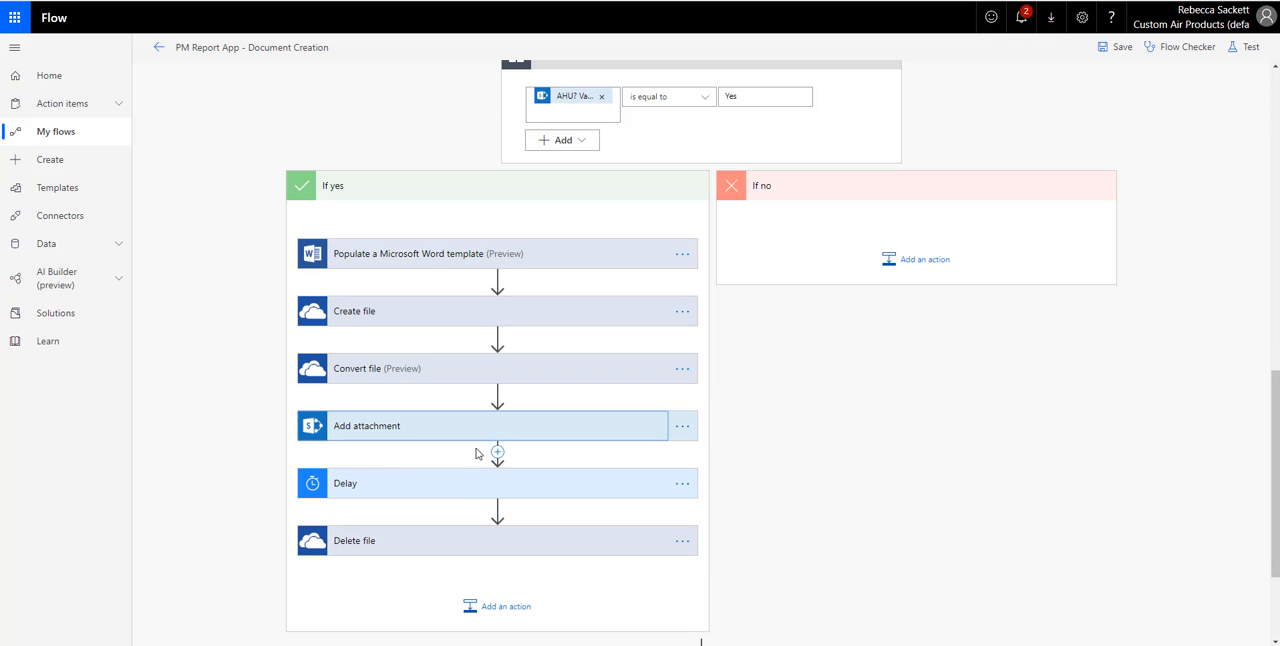
- Inspect which files the Delete file, Delete file 2 and Delete file 3 actions remove
left_click(424, 545)
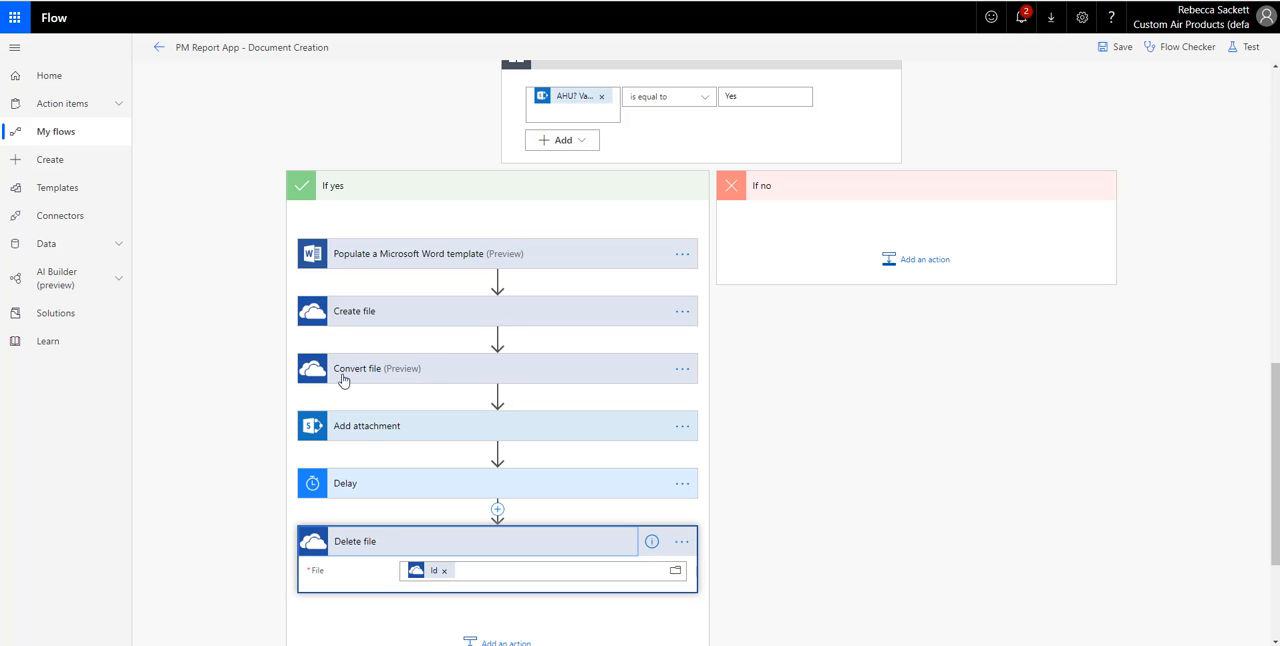
left_click(452, 545)
scroll(743, 423, "down", 2)
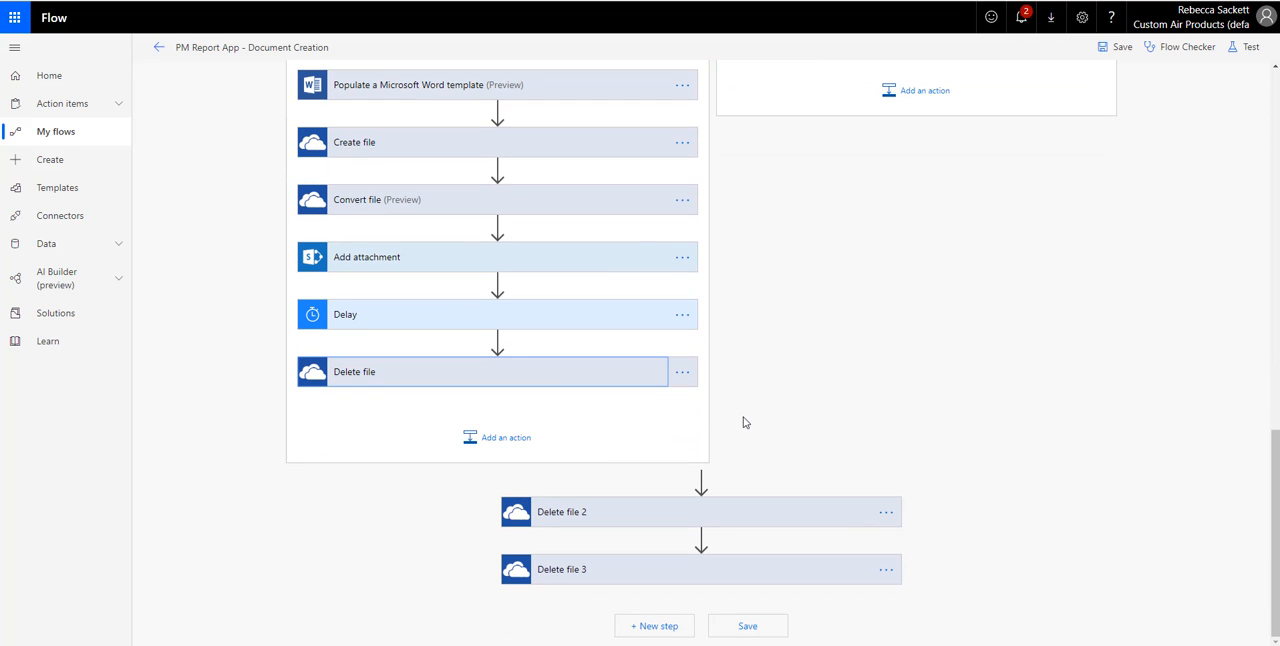
left_click(720, 523)
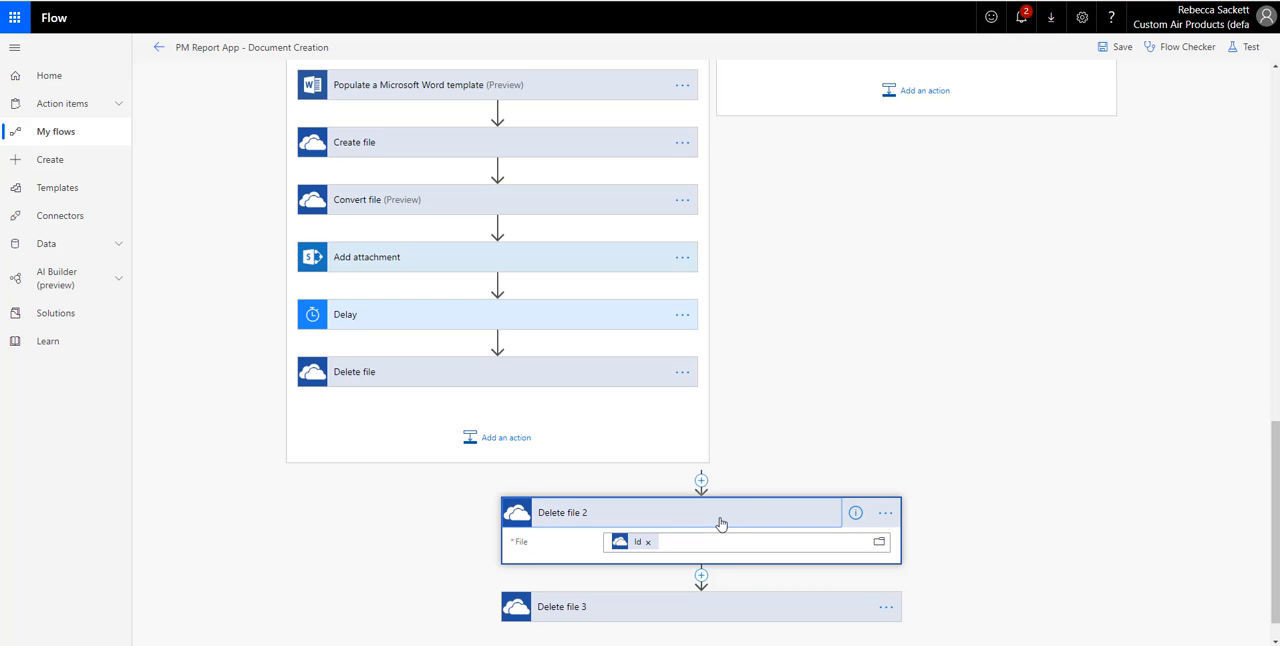
left_click(714, 602)
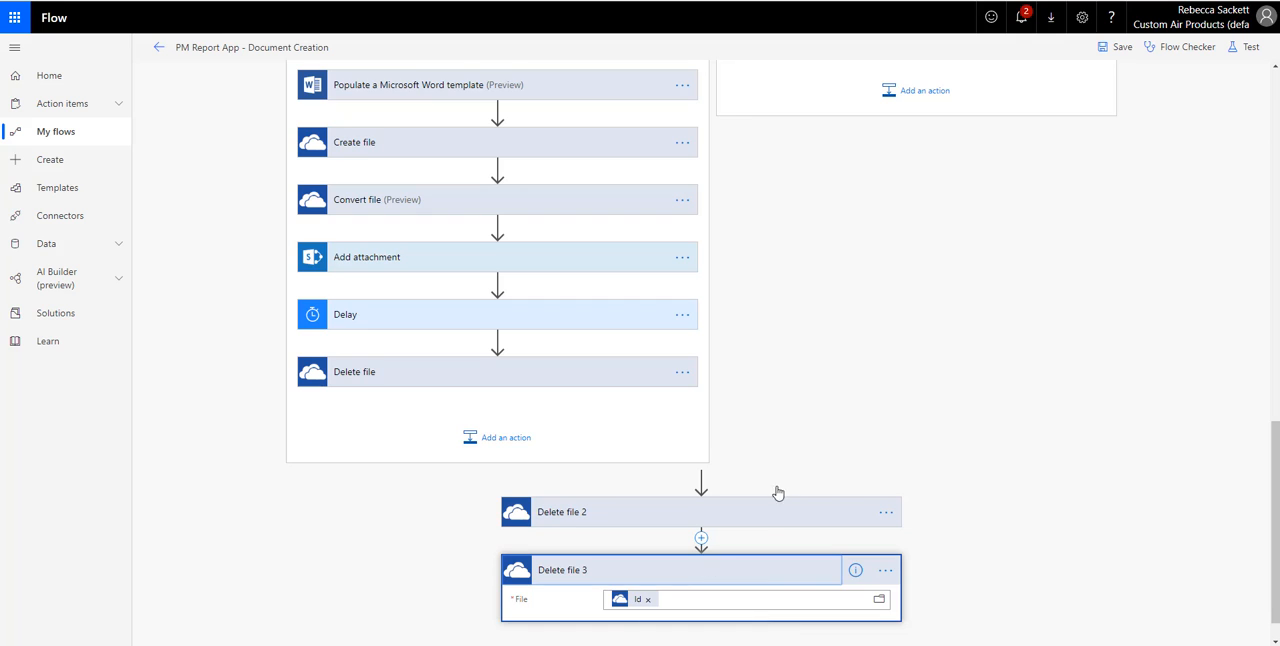
scroll(800, 480, "up", 2)
scroll(816, 473, "up", 3)
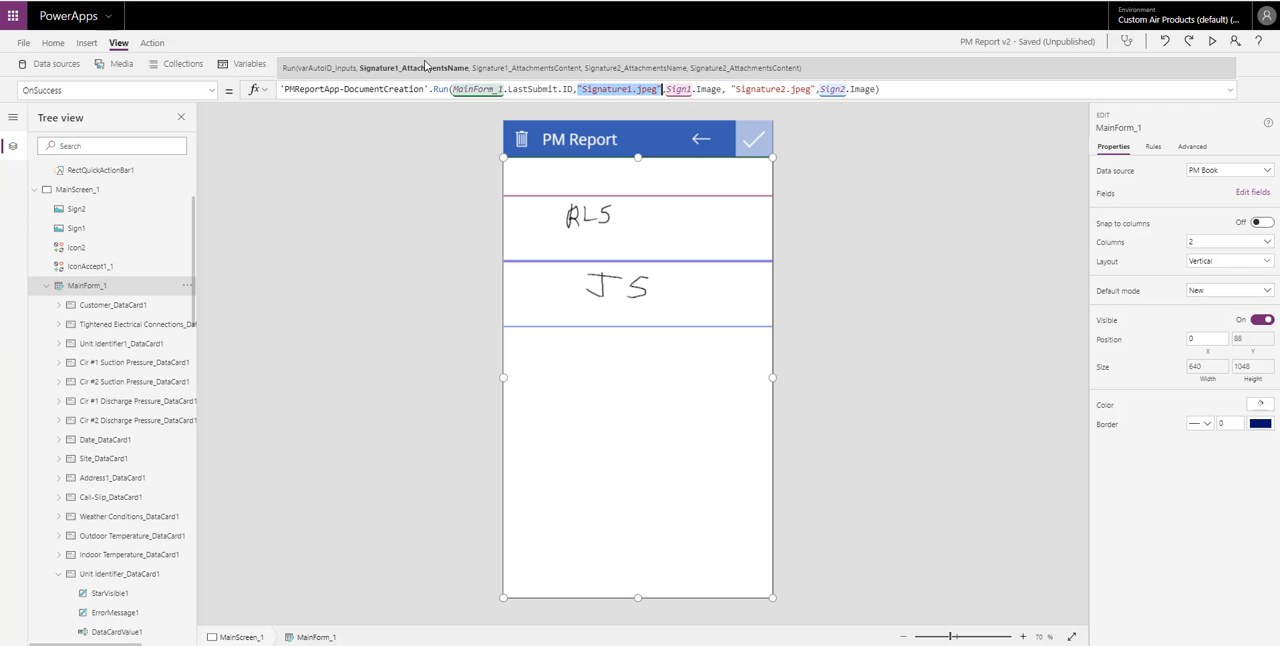
- Preview the PM Report app and submit the signed report
left_click(1211, 42)
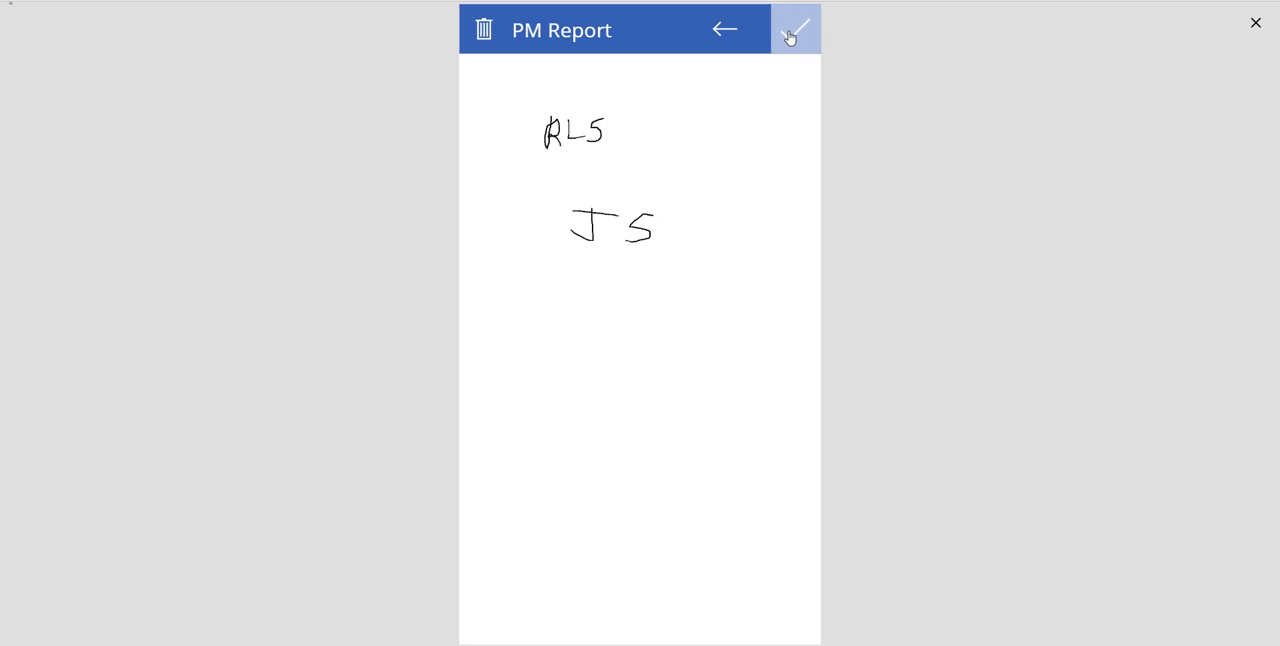
left_click(789, 36)
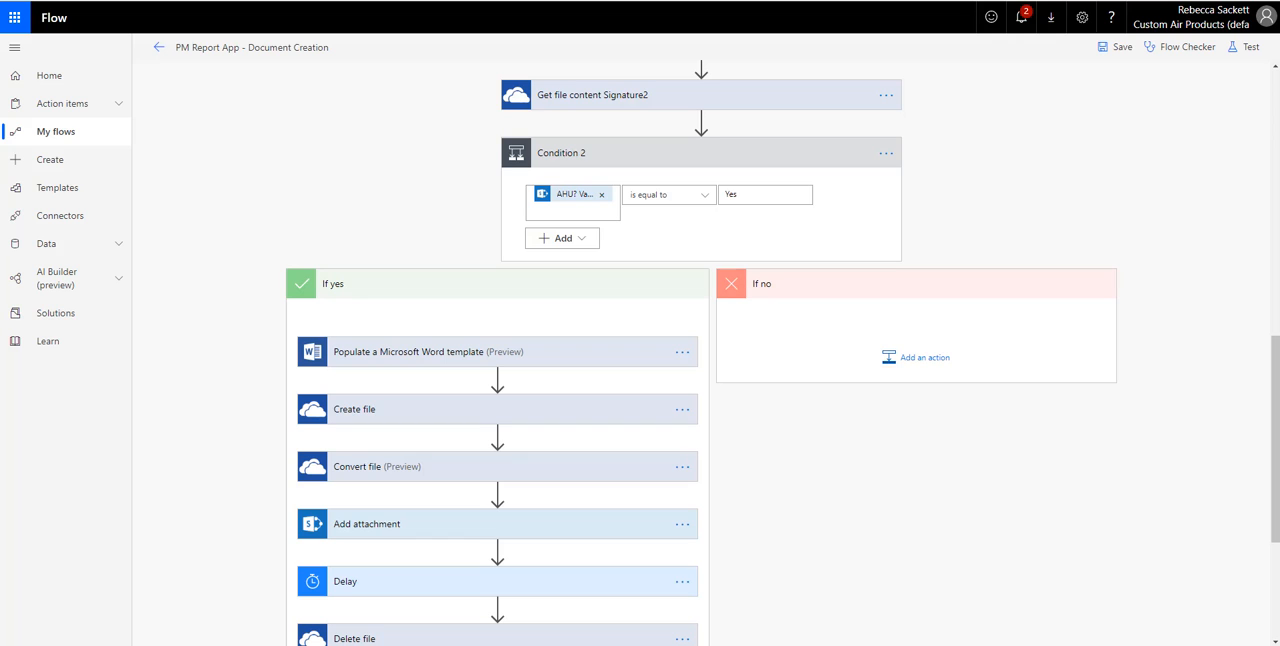
- Leave the flow editor without saving and open the latest run of PM Report App - Document Creation to review its actions
left_click(157, 48)
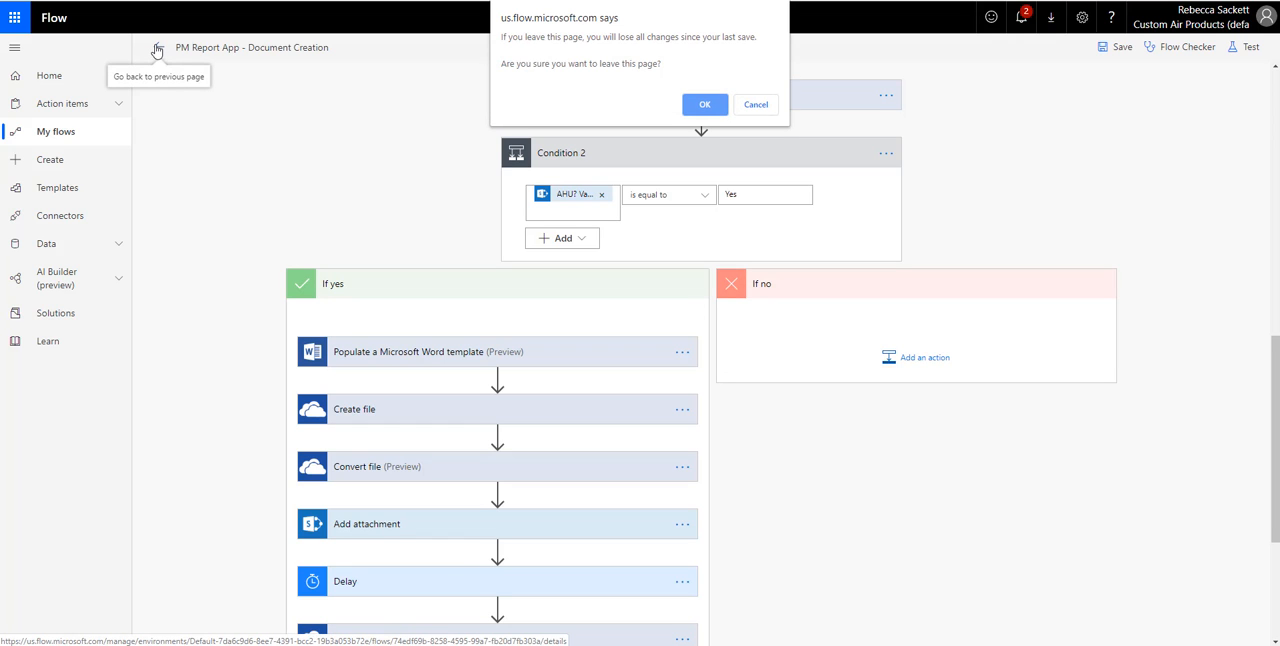
left_click(699, 105)
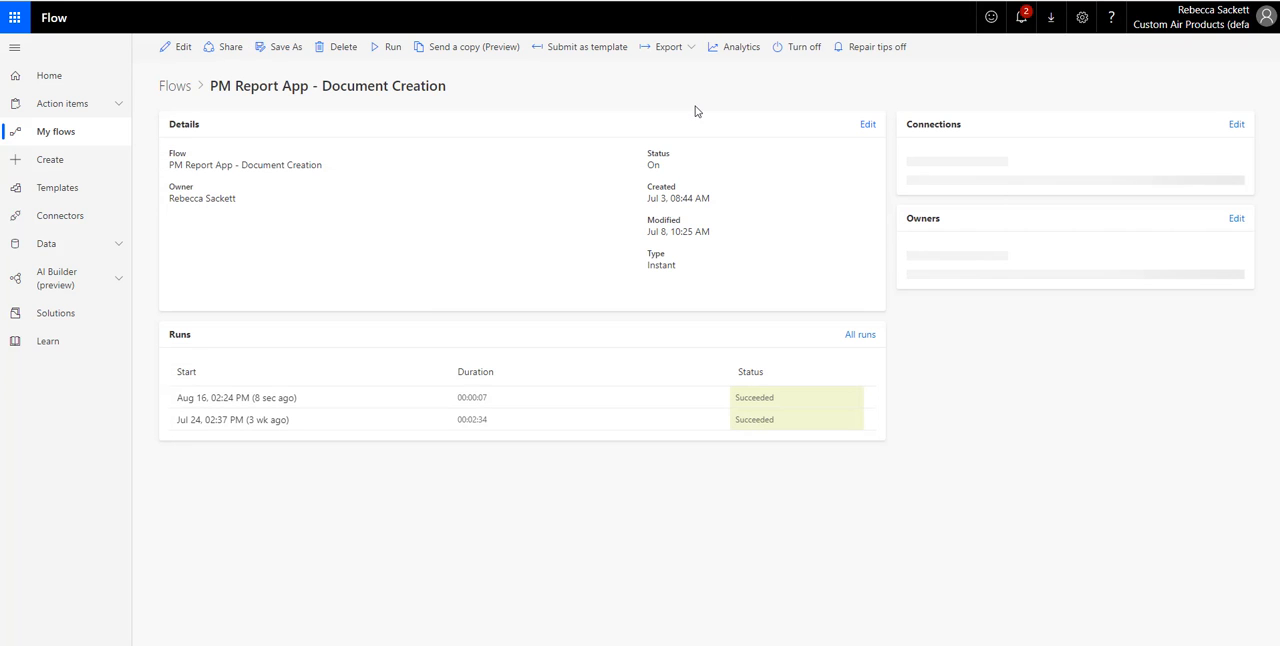
left_click(272, 402)
scroll(800, 370, "down", 3)
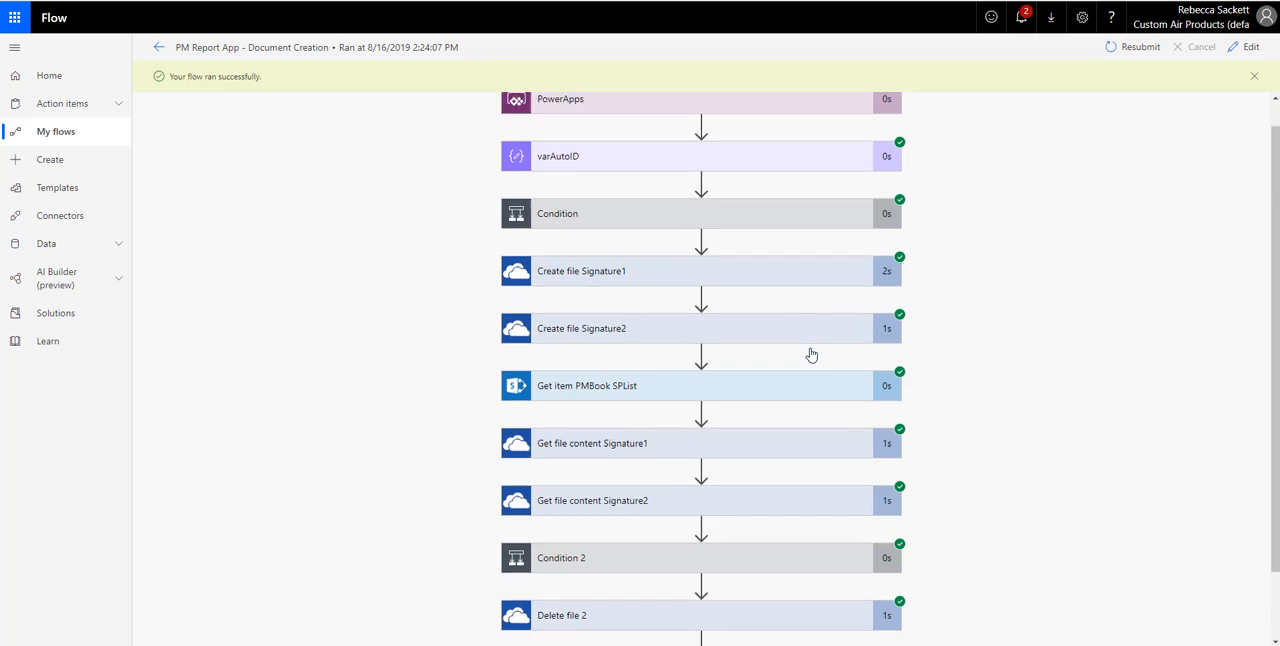
- Inspect Condition 2's result in the run, and the criteria of Condition and Condition 2 in the flow editor
left_click(706, 477)
scroll(966, 454, "down", 3)
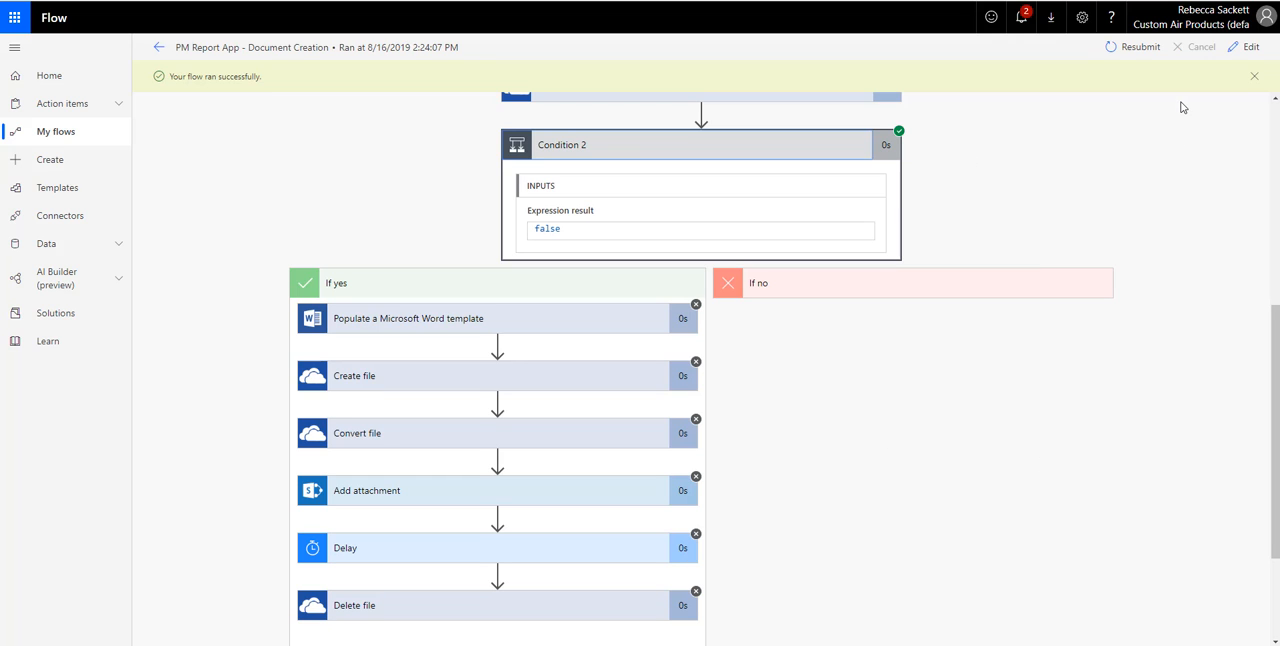
left_click(1245, 47)
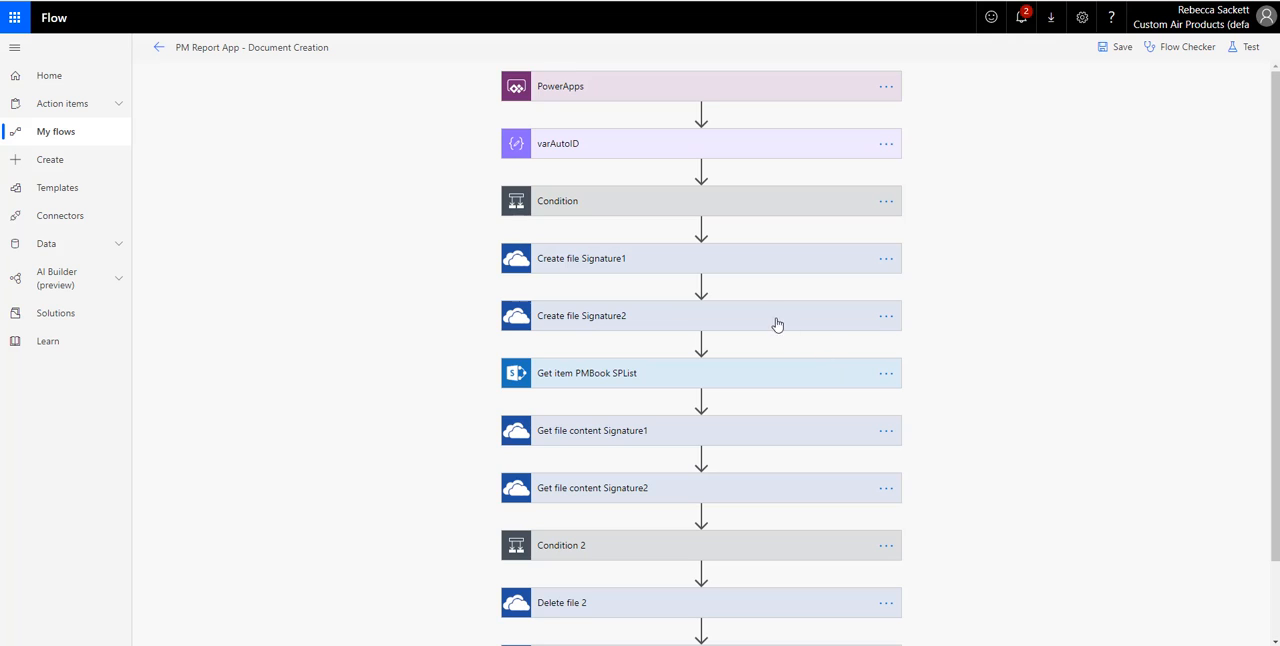
left_click(695, 210)
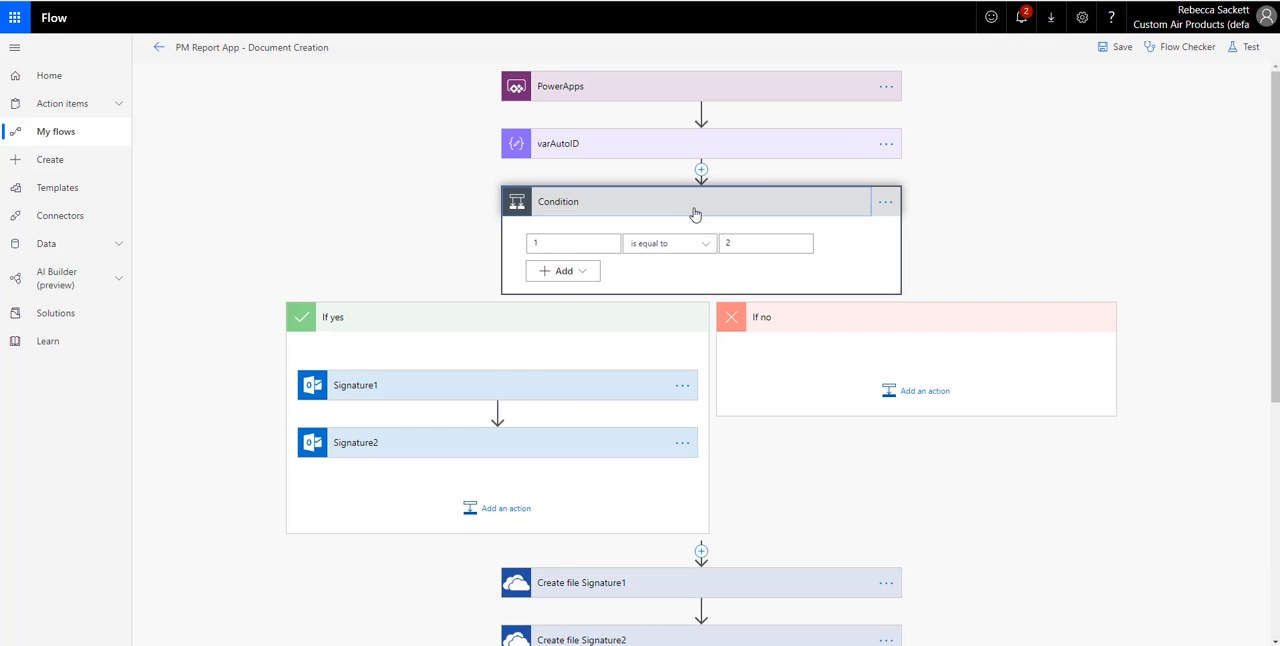
left_click(695, 212)
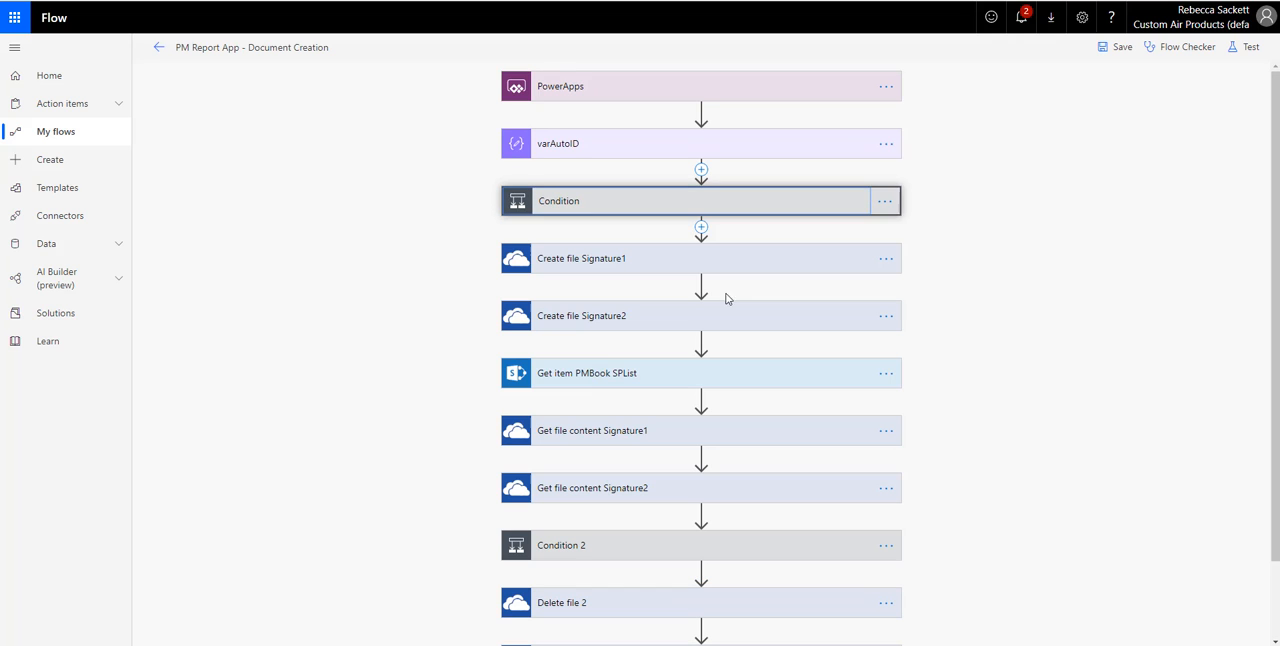
left_click(660, 557)
scroll(744, 432, "down", 3)
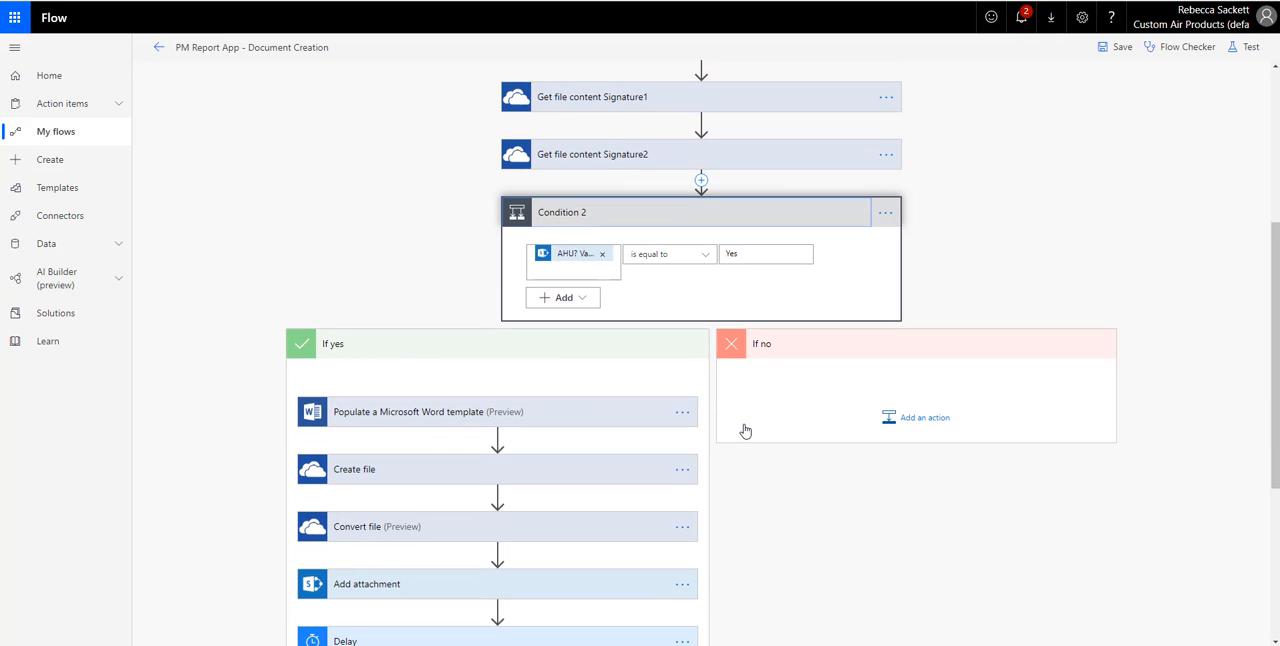
left_click(694, 210)
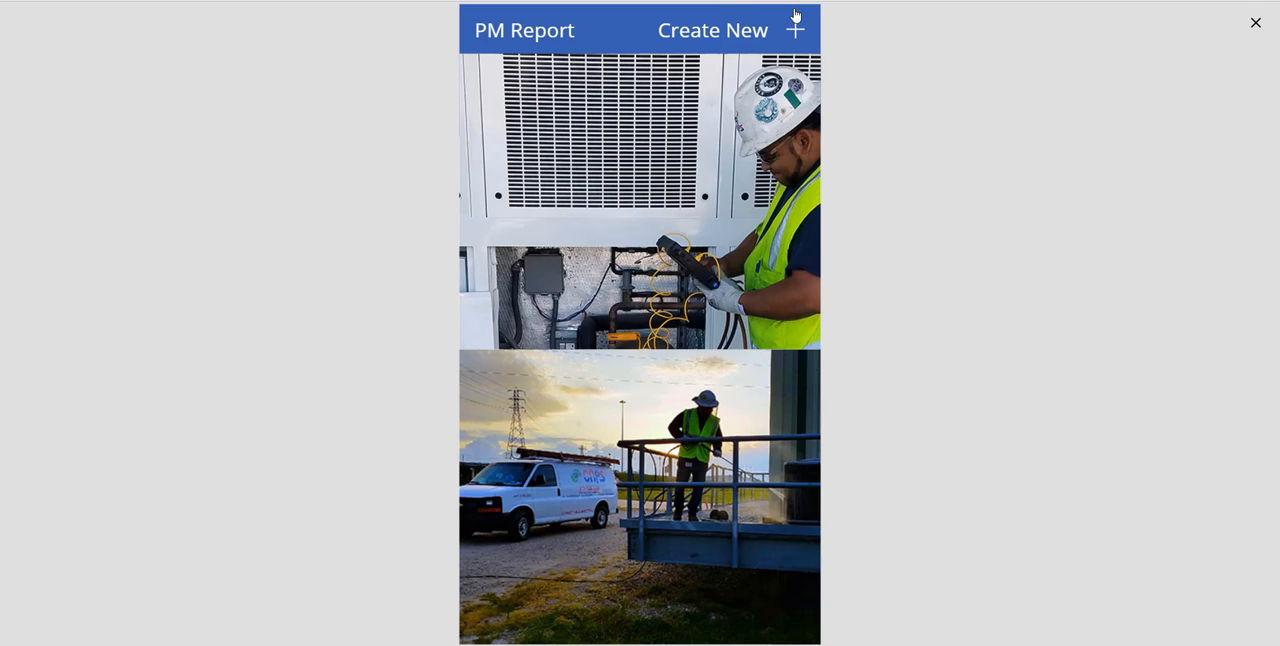
- Create a new PM report in the app preview with customer "Customer Name", serial number "Serial num 2" and Add AHU set to Yes
left_click(796, 15)
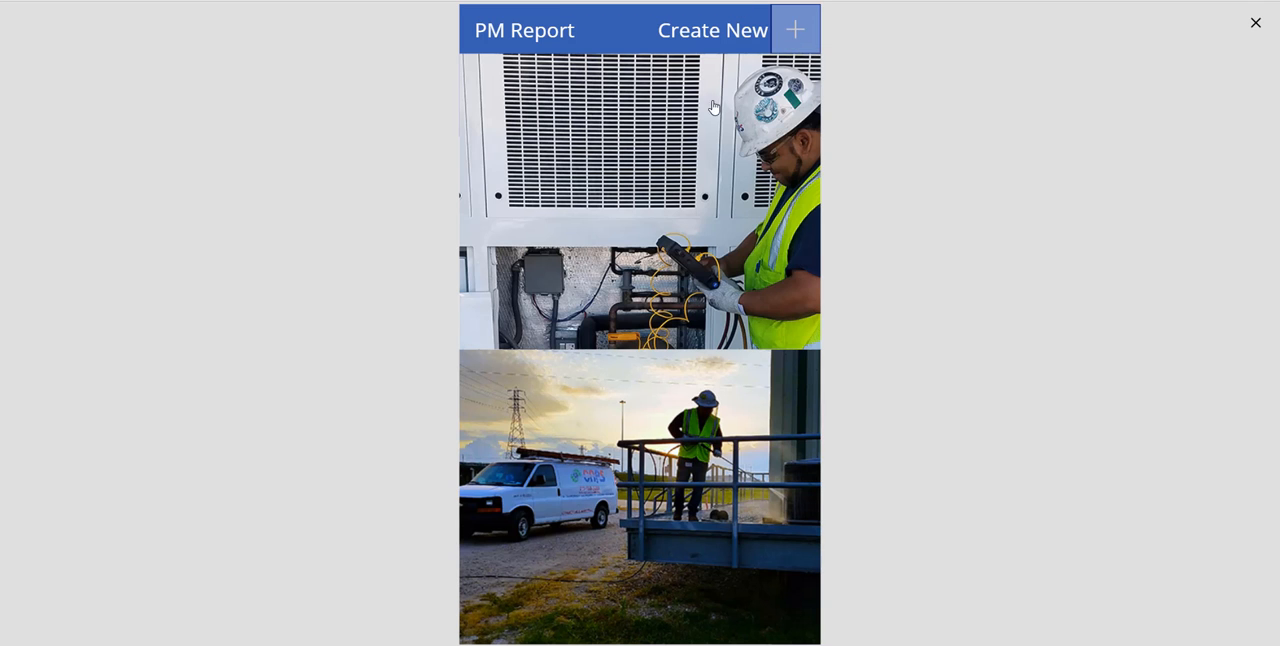
left_click(607, 109)
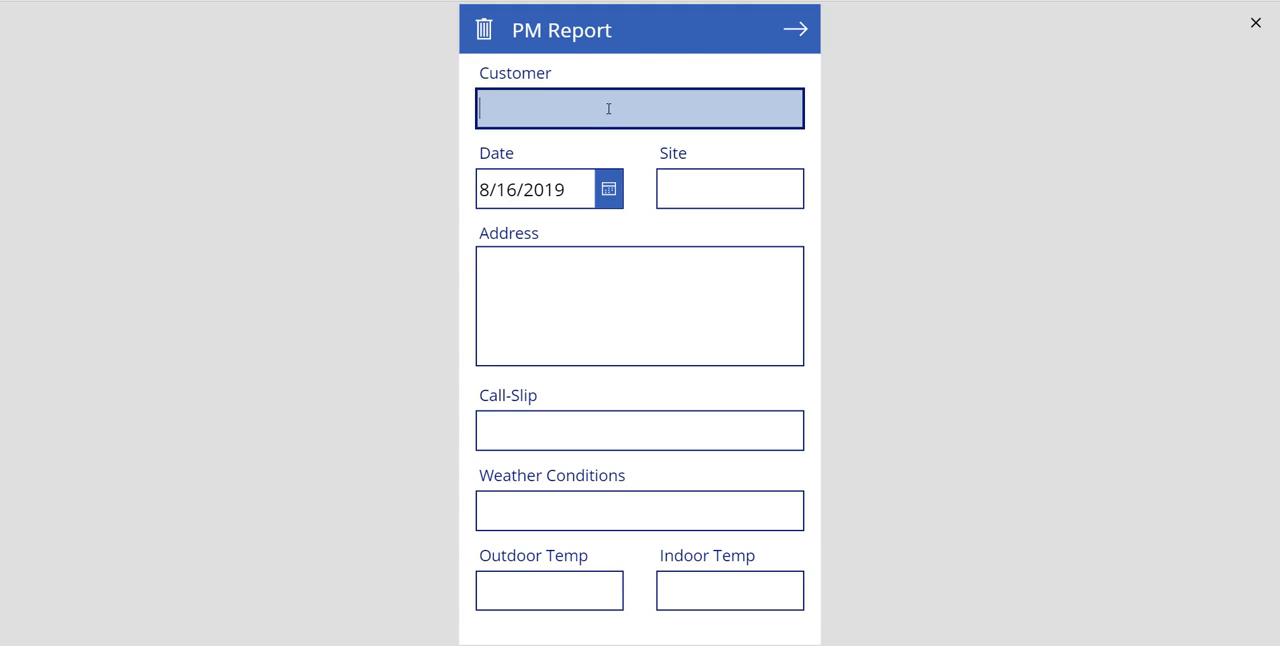
type("Customer Name")
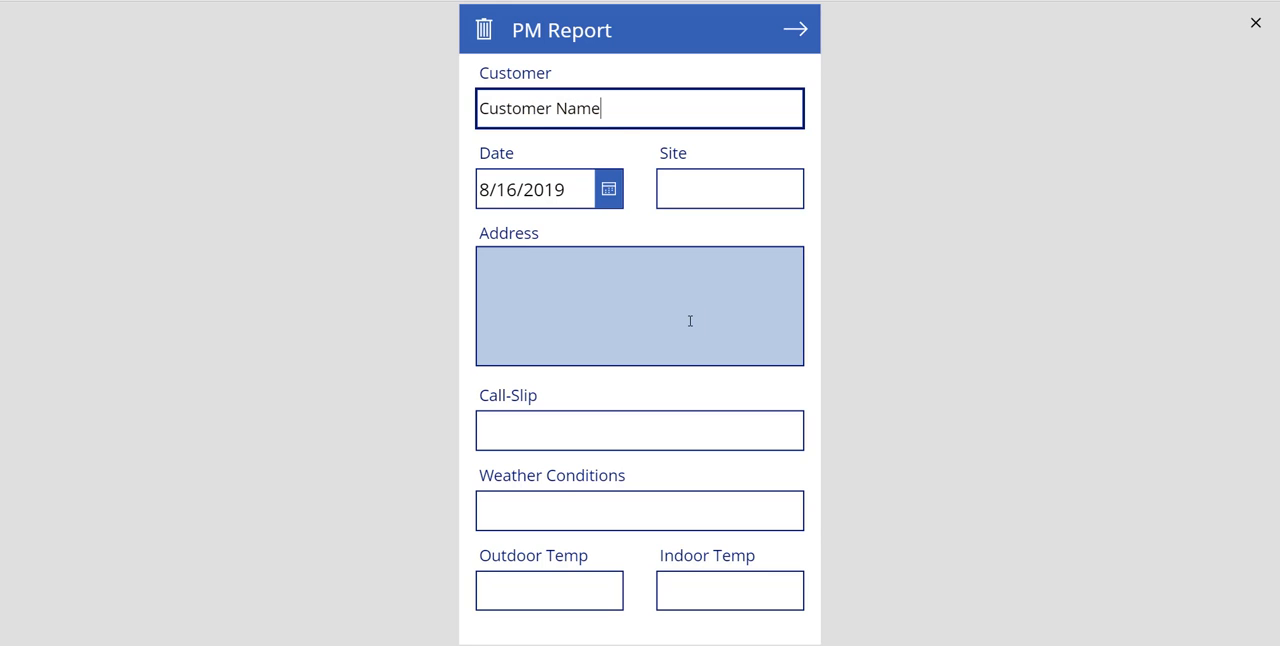
left_click(796, 29)
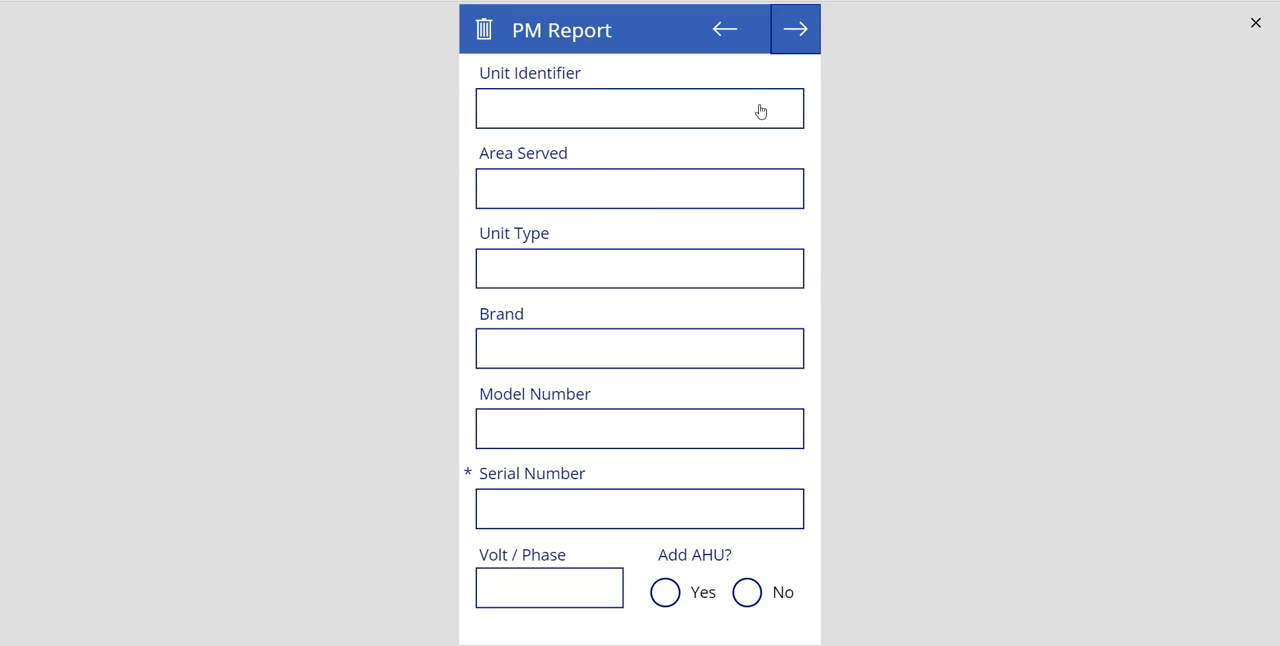
left_click(523, 516)
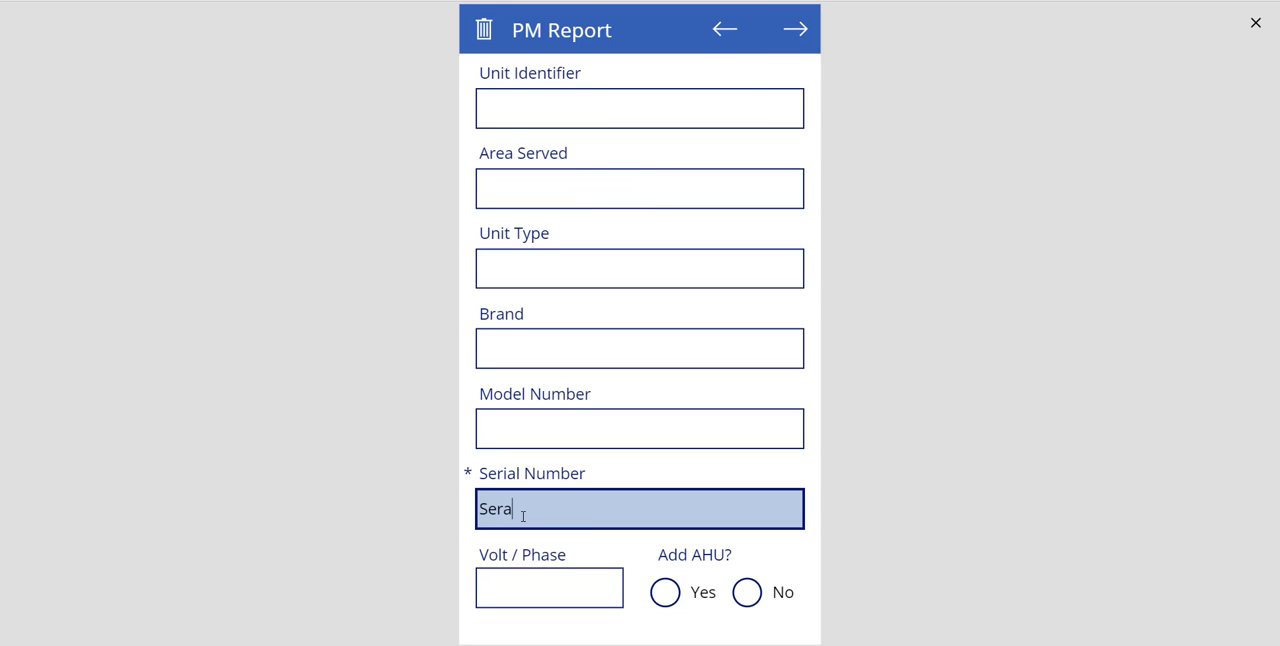
type("Serial num 2")
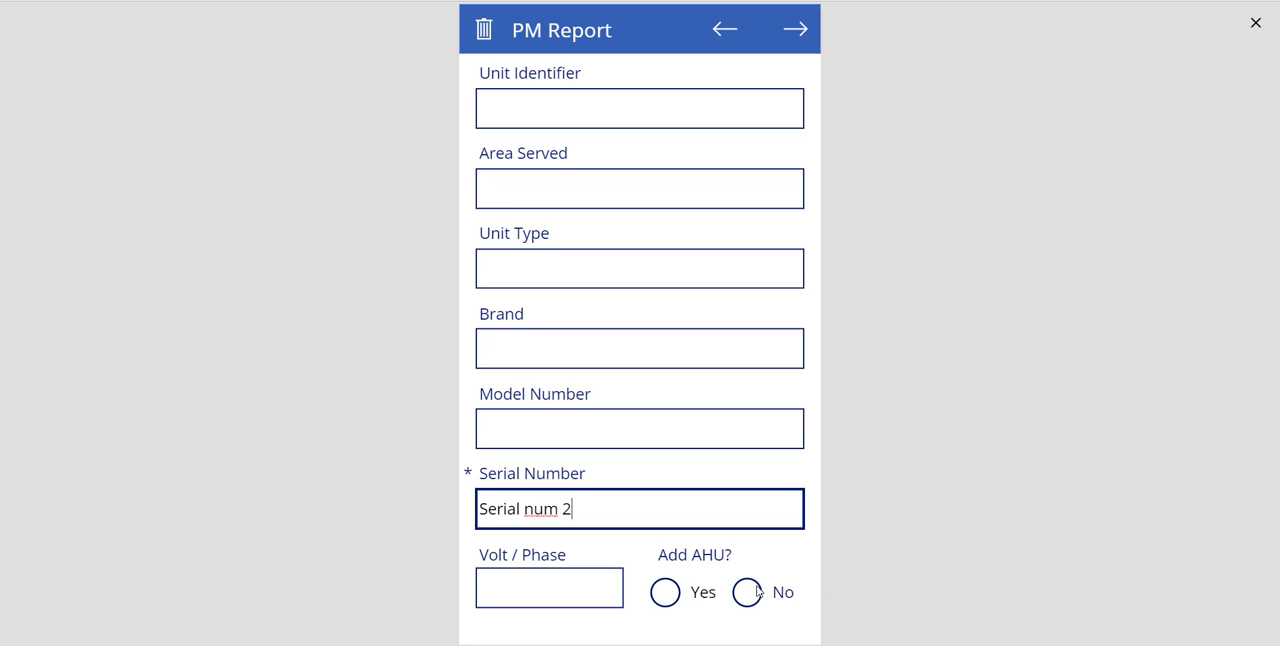
left_click(676, 597)
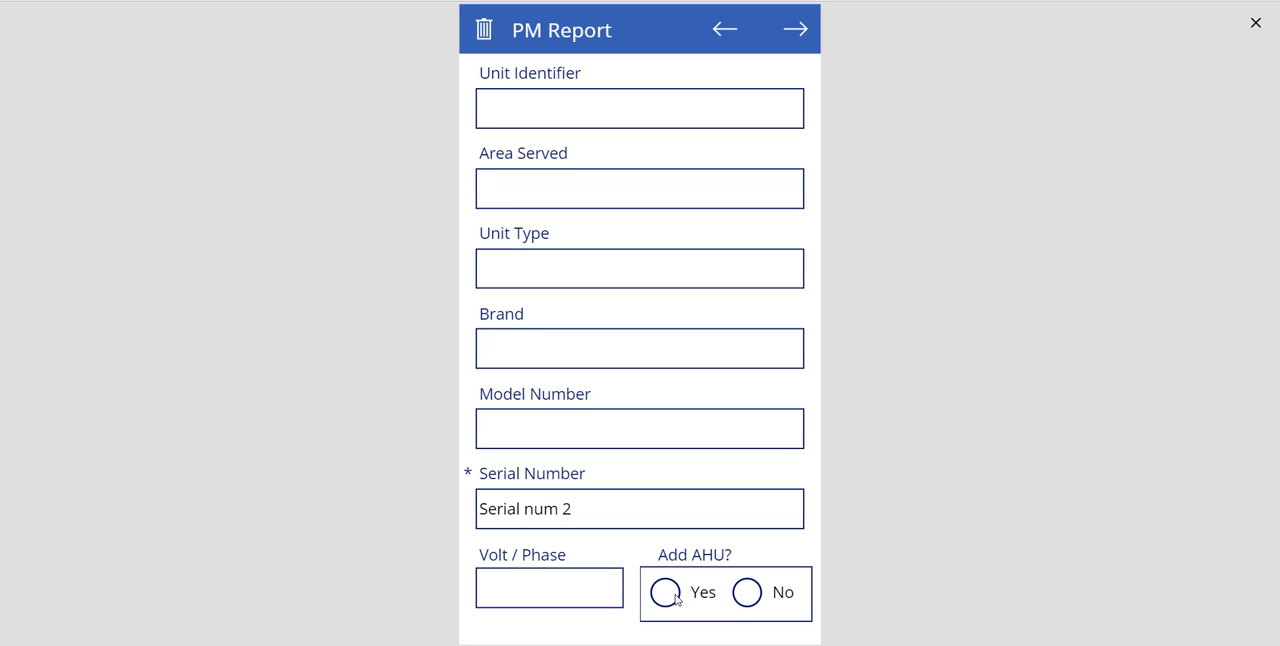
- Leave the AHU, circuit, heater and checklist pages blank, and fill in the technician's name and signature
left_click(796, 27)
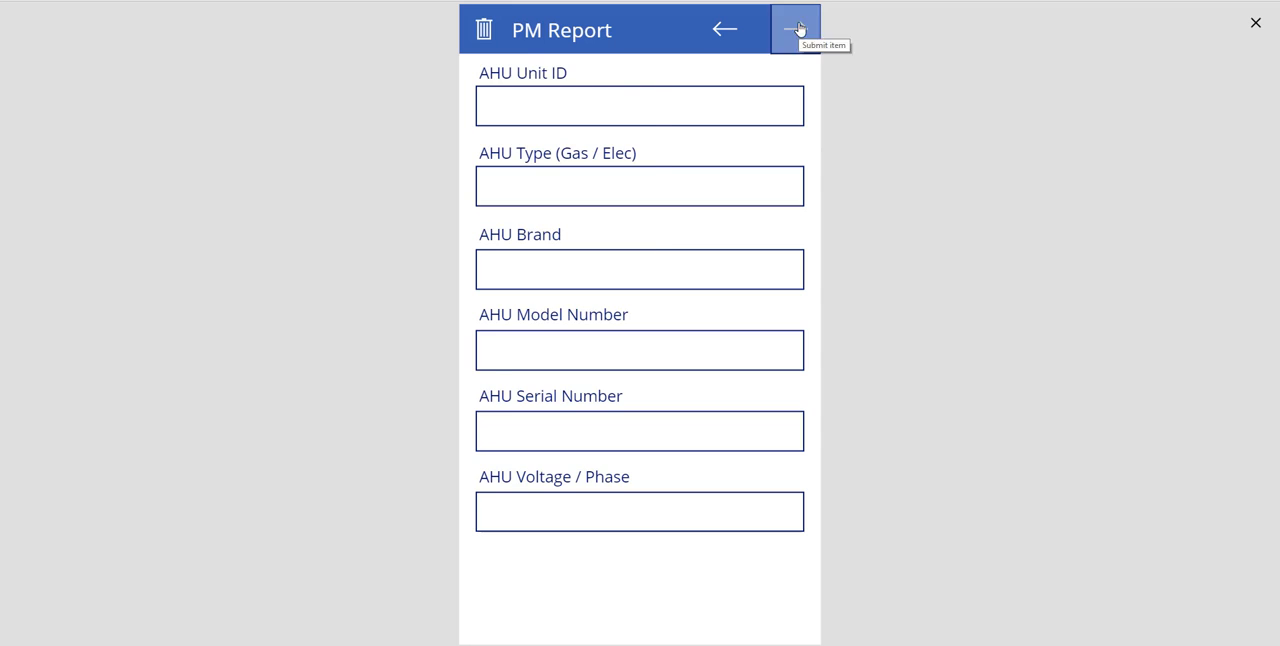
left_click(798, 29)
left_click(798, 29)
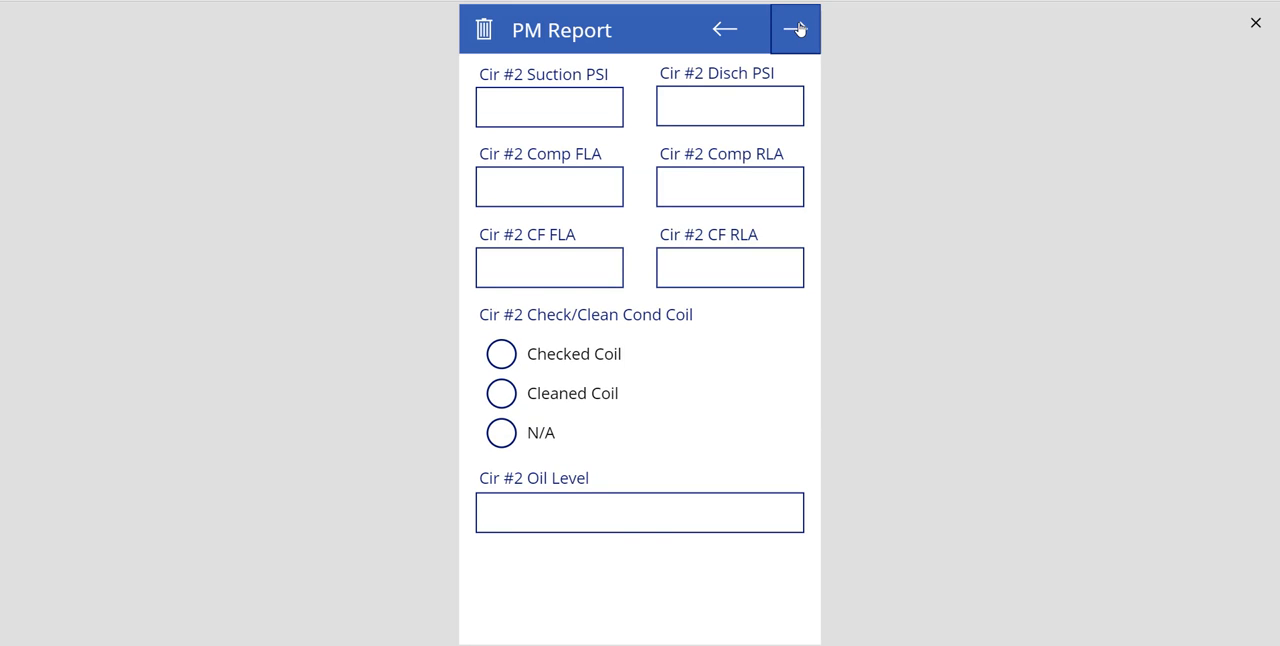
left_click(798, 29)
left_click(798, 29)
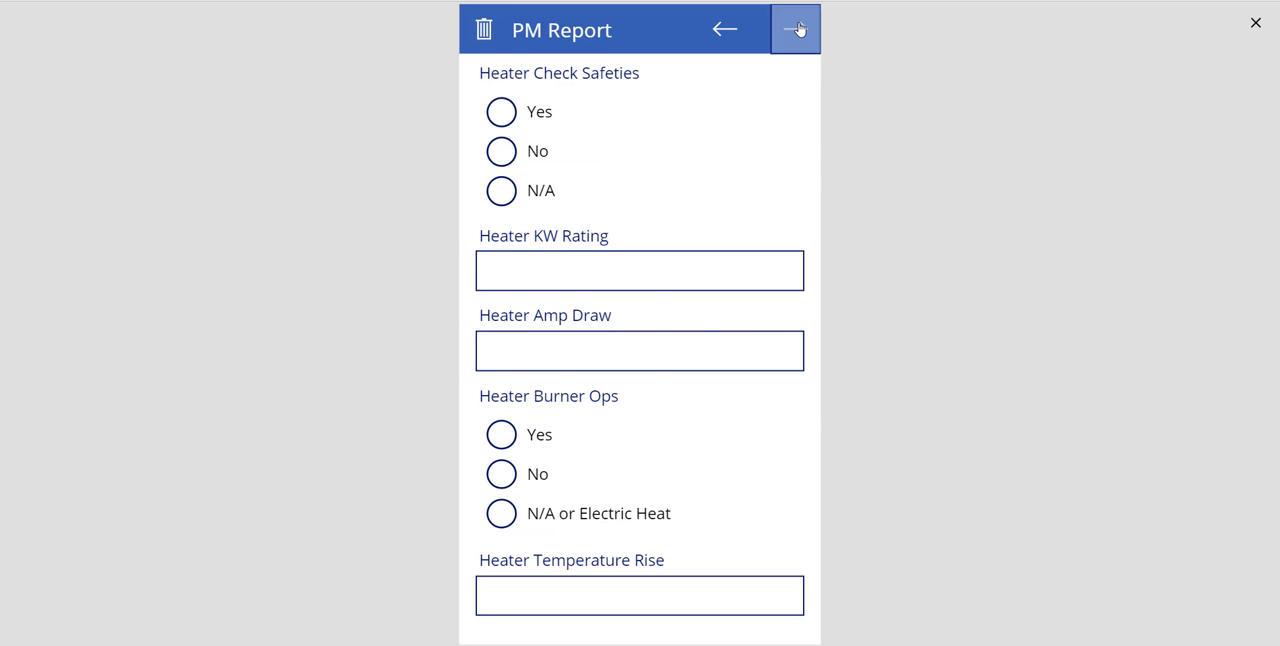
left_click(798, 29)
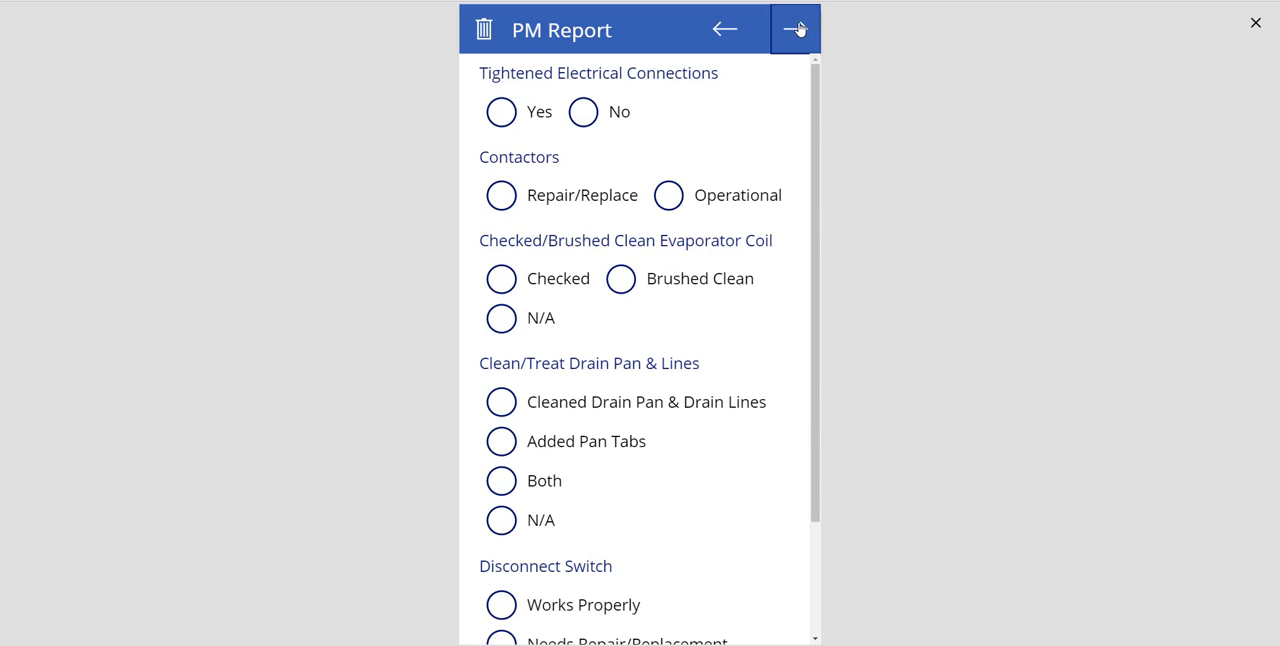
left_click(798, 29)
left_click(798, 29)
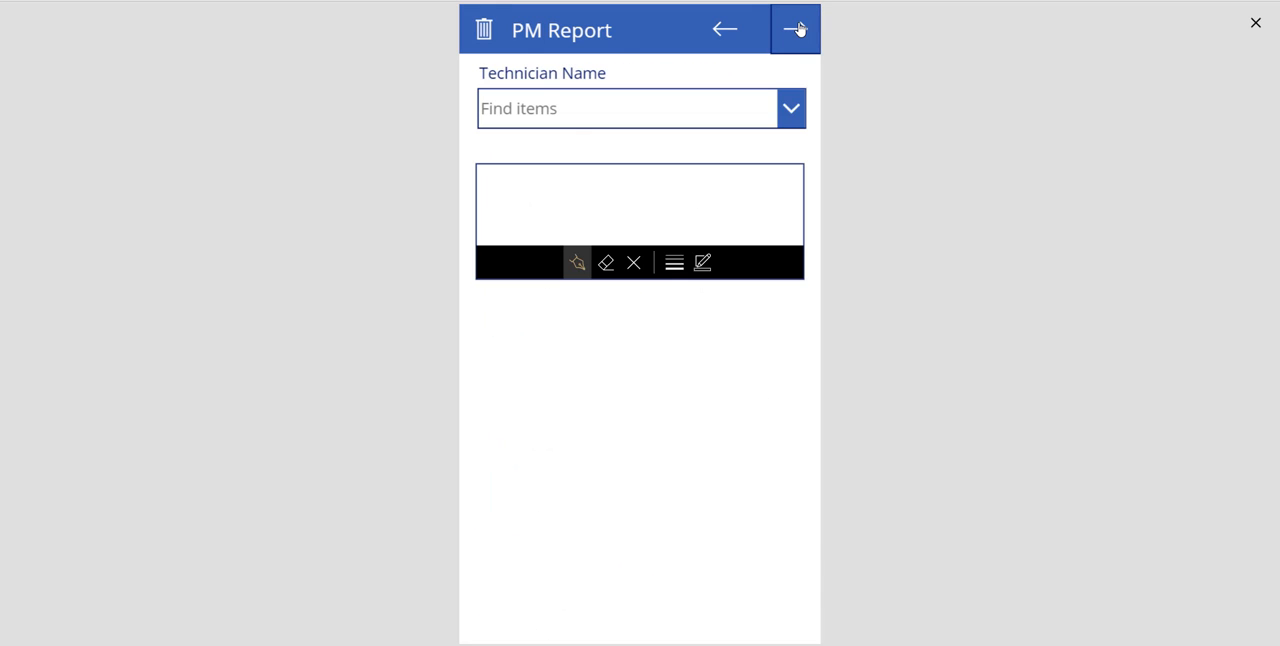
left_click(566, 122)
type("reb")
left_click(540, 185)
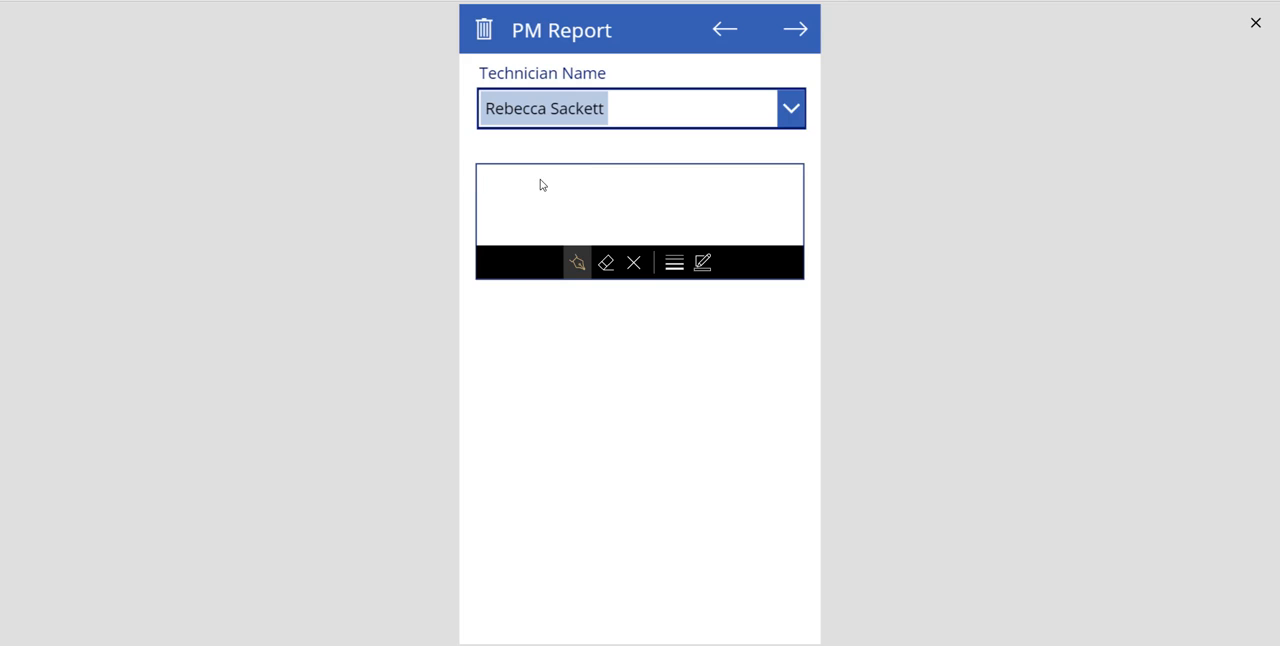
mouse_move(540, 180)
left_mouse_down()
mouse_move(540, 214)
mouse_move(611, 215)
left_mouse_up()
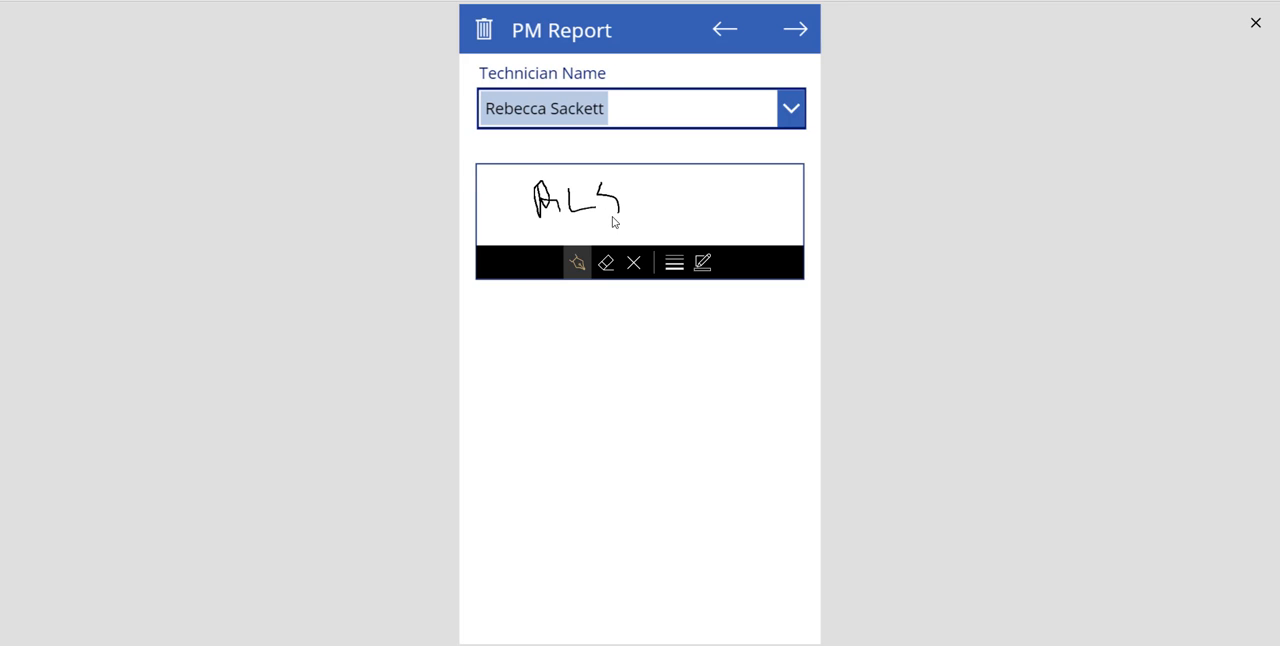
- Enter the customer's full name, draw the customer's signature and submit the report
left_click(788, 34)
left_click(660, 108)
type("J")
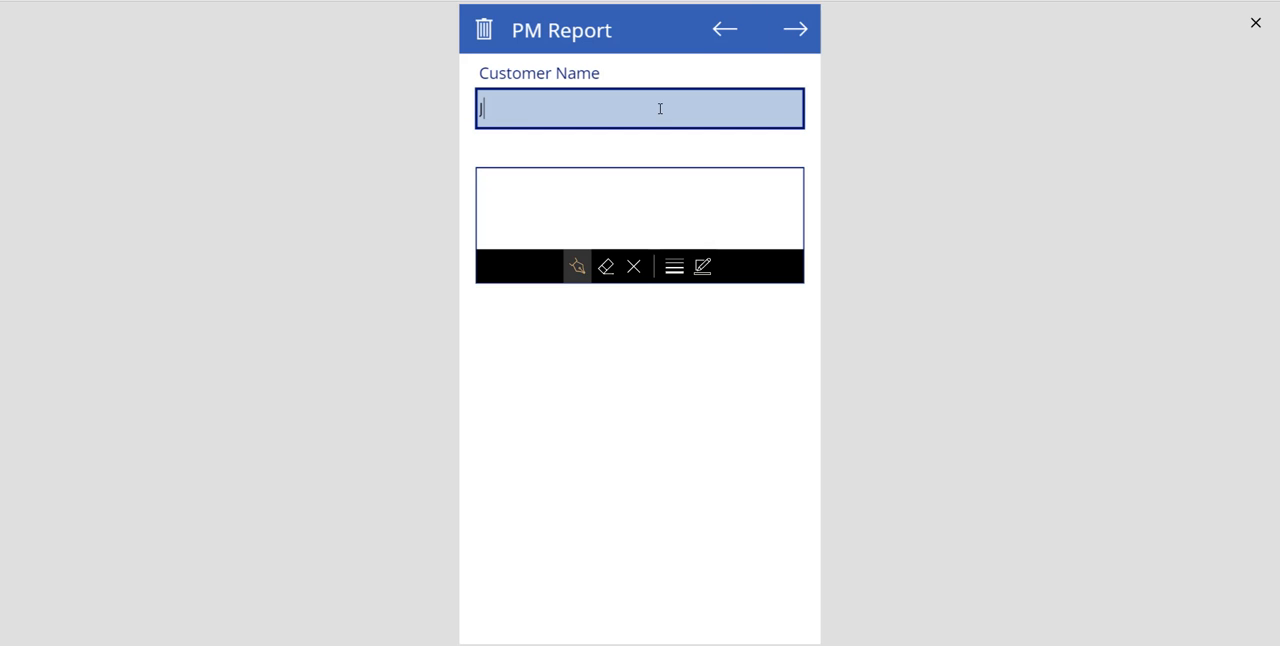
type("ane Smith")
mouse_move(557, 186)
left_mouse_down()
mouse_move(563, 214)
mouse_move(540, 220)
mouse_move(596, 186)
mouse_move(575, 222)
left_mouse_up()
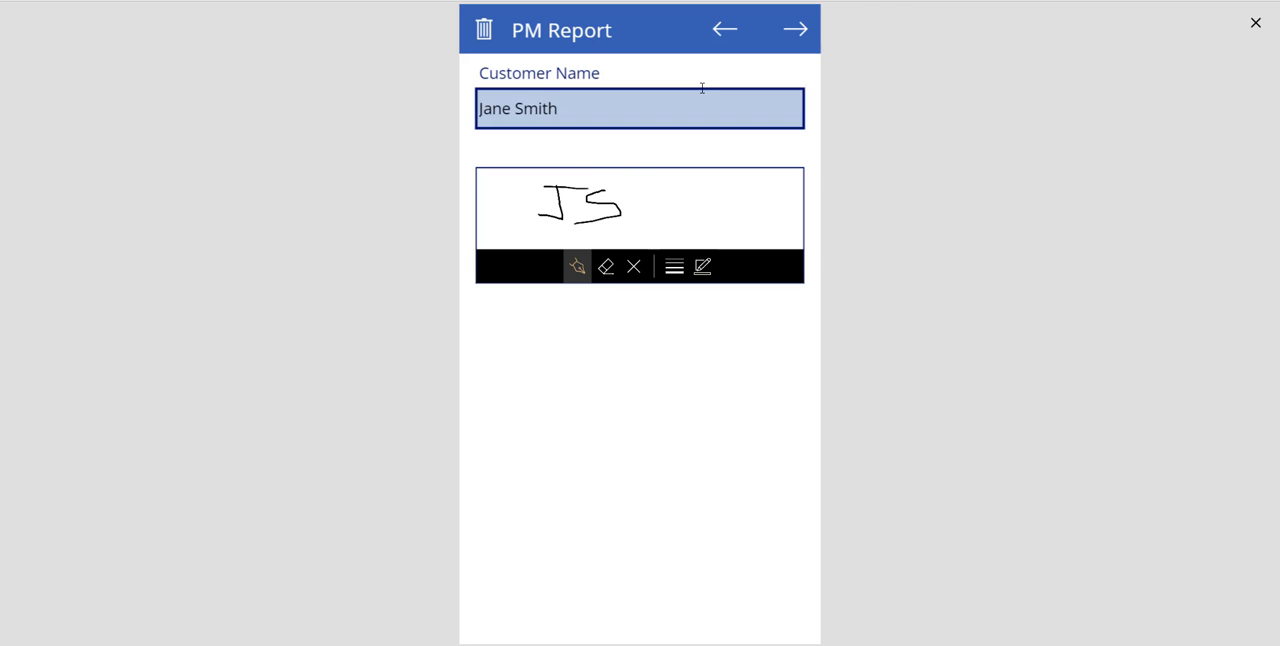
left_click(796, 30)
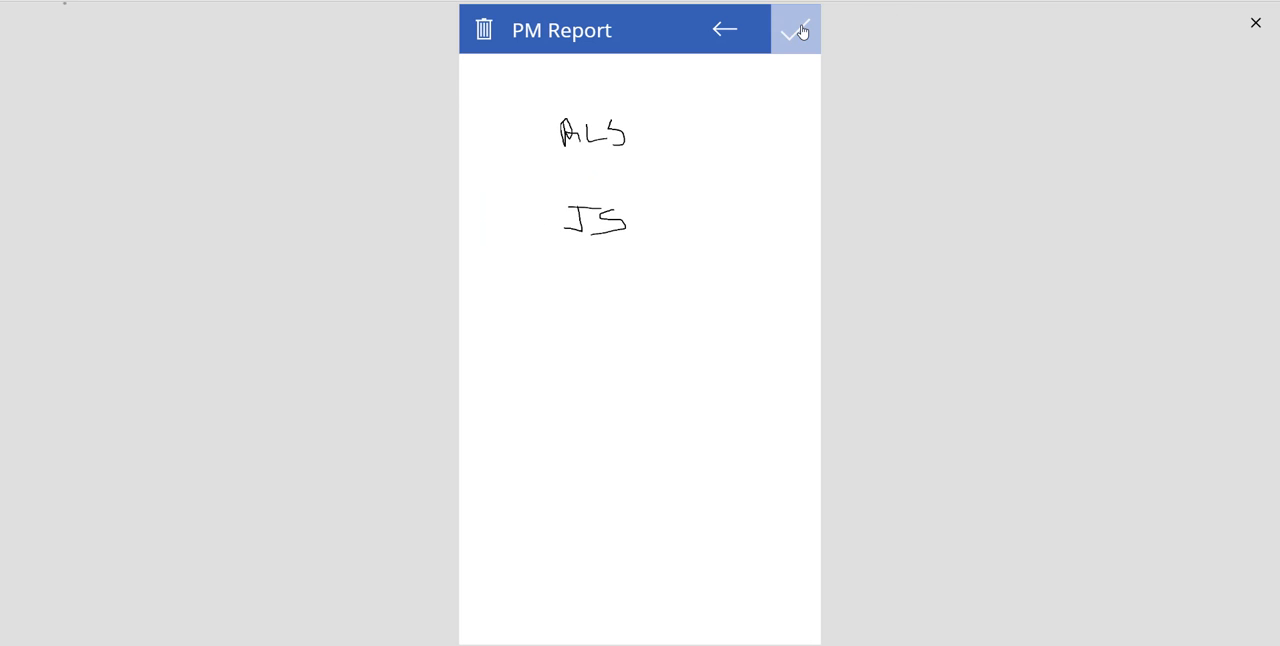
left_click(799, 31)
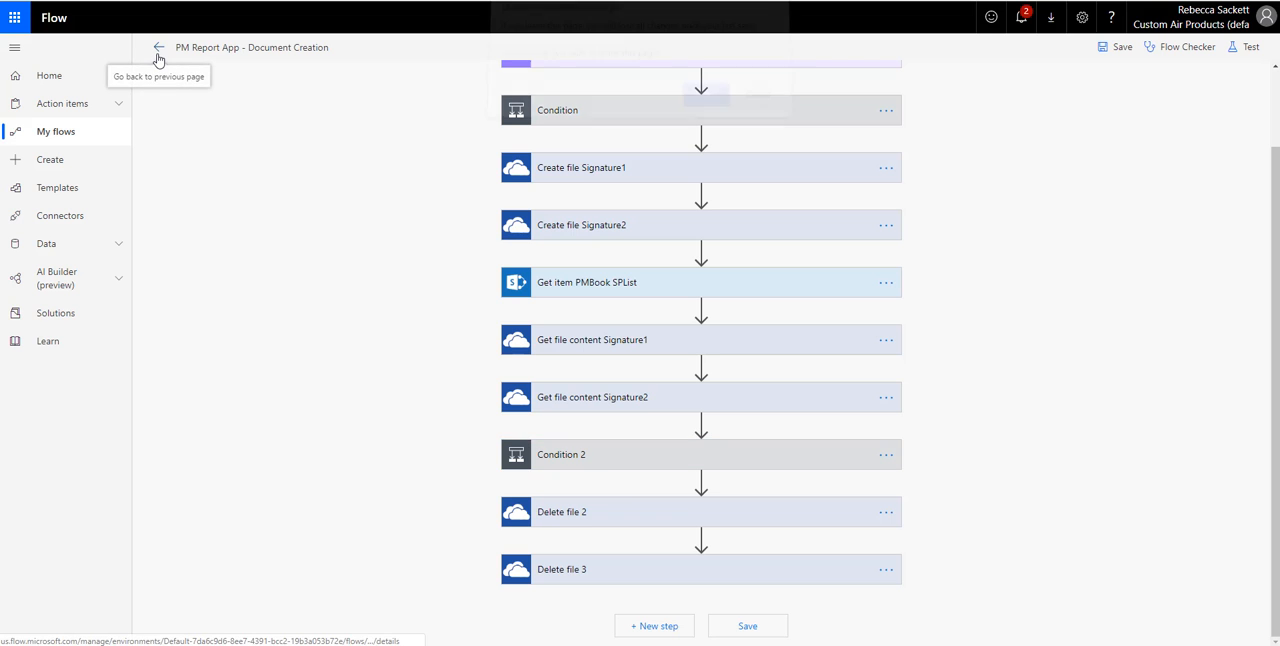
- Exit the flow editor without saving and review the actions of the Aug 16, 02:26 PM run
left_click(702, 104)
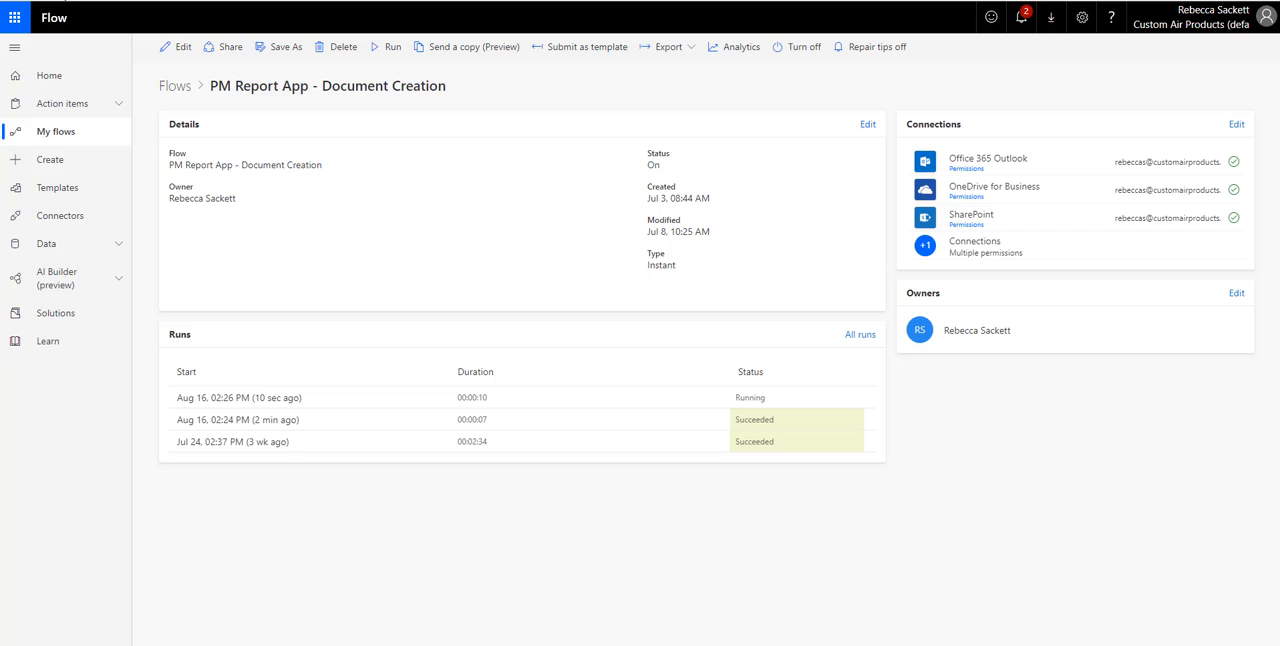
left_click(65, 0)
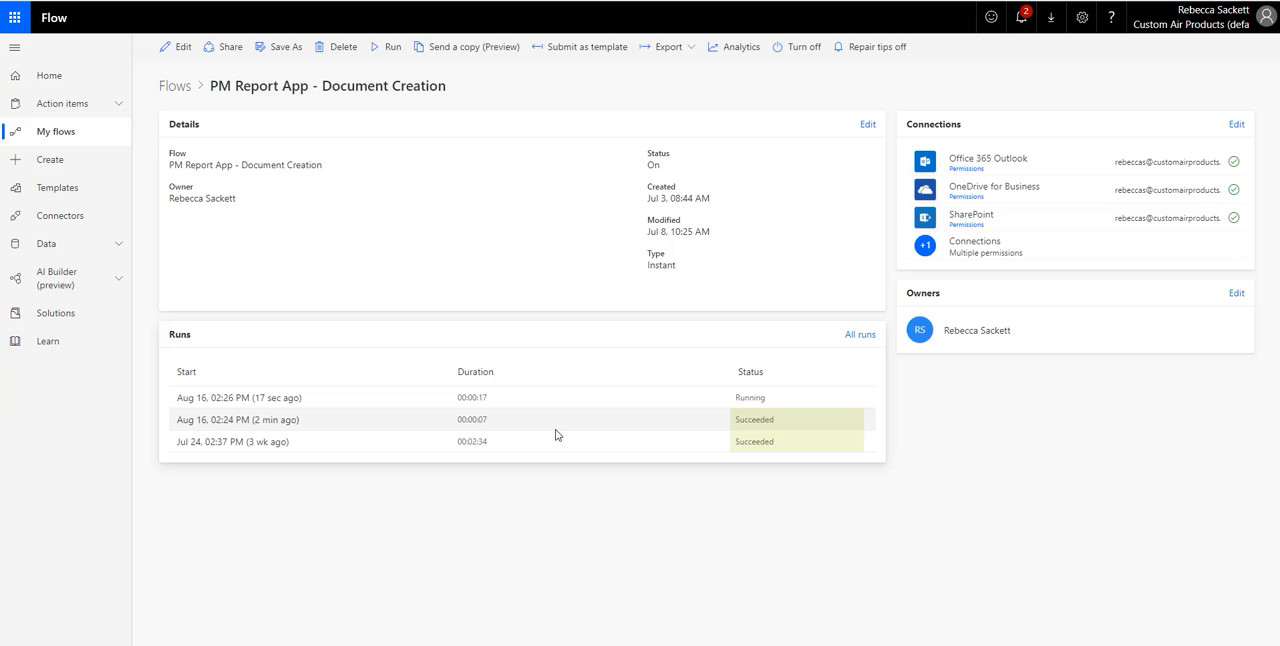
left_click(248, 399)
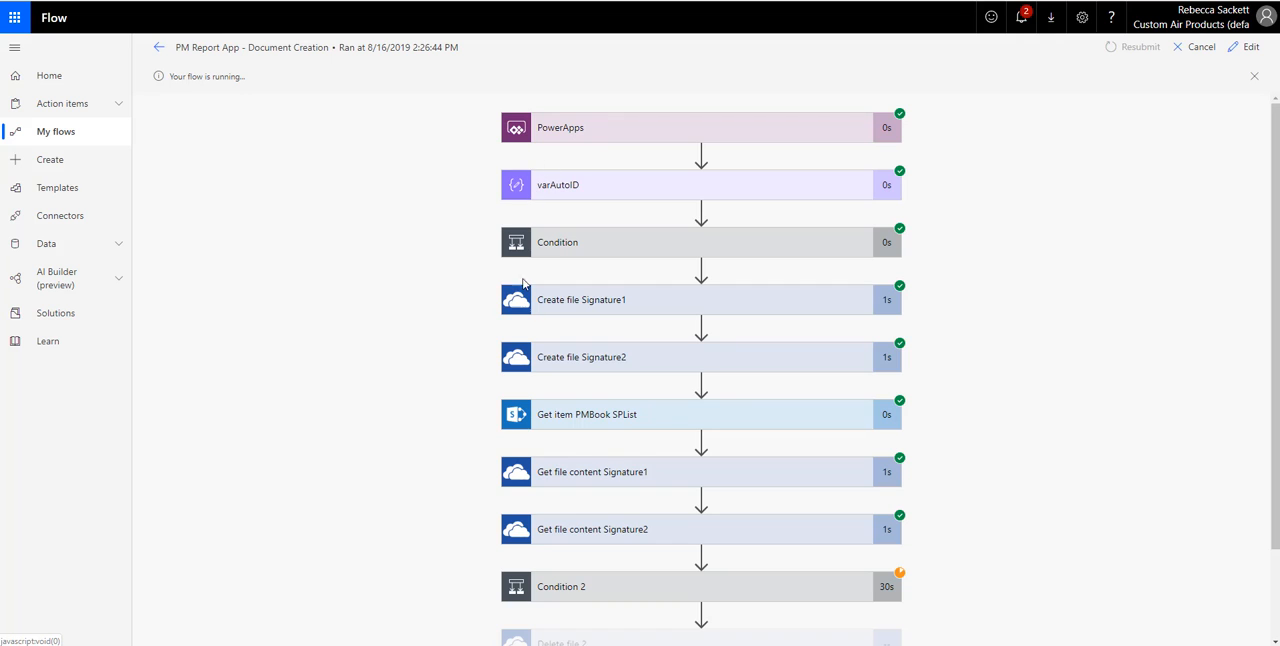
scroll(717, 396, "down", 2)
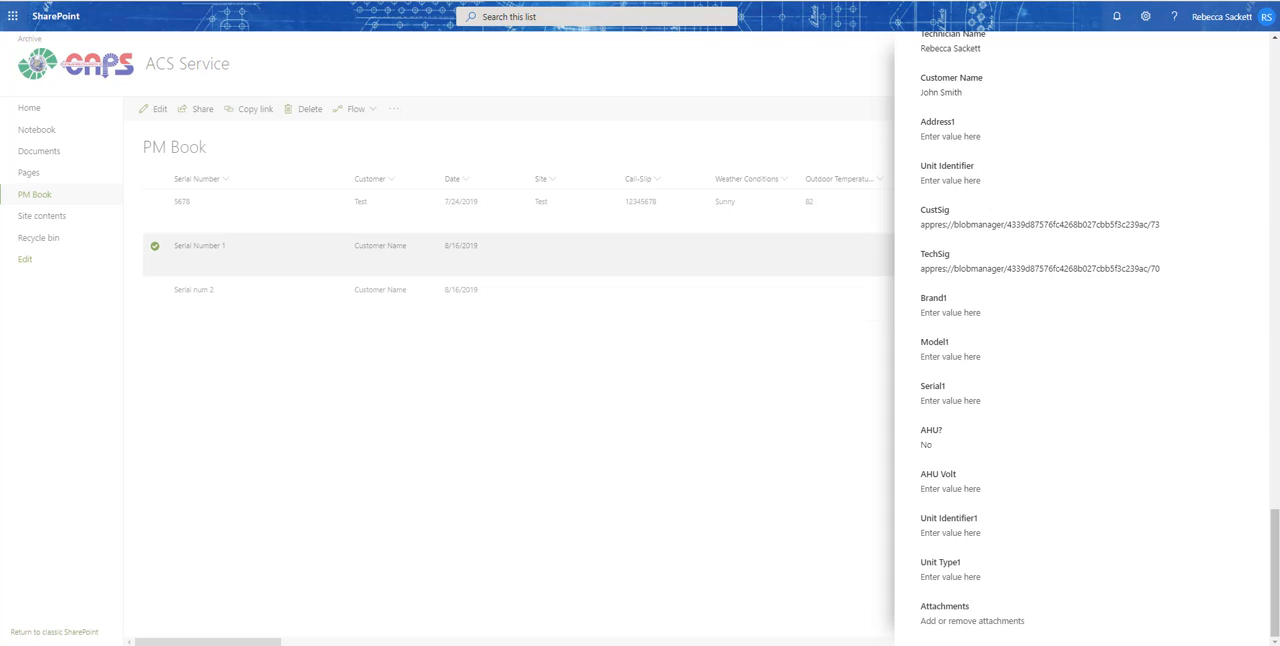
- Reload the PM Book list in SharePoint, examine the Serial num 2 item's details and open its PMReport.pdf attachment
left_click(745, 88)
left_click(52, 1)
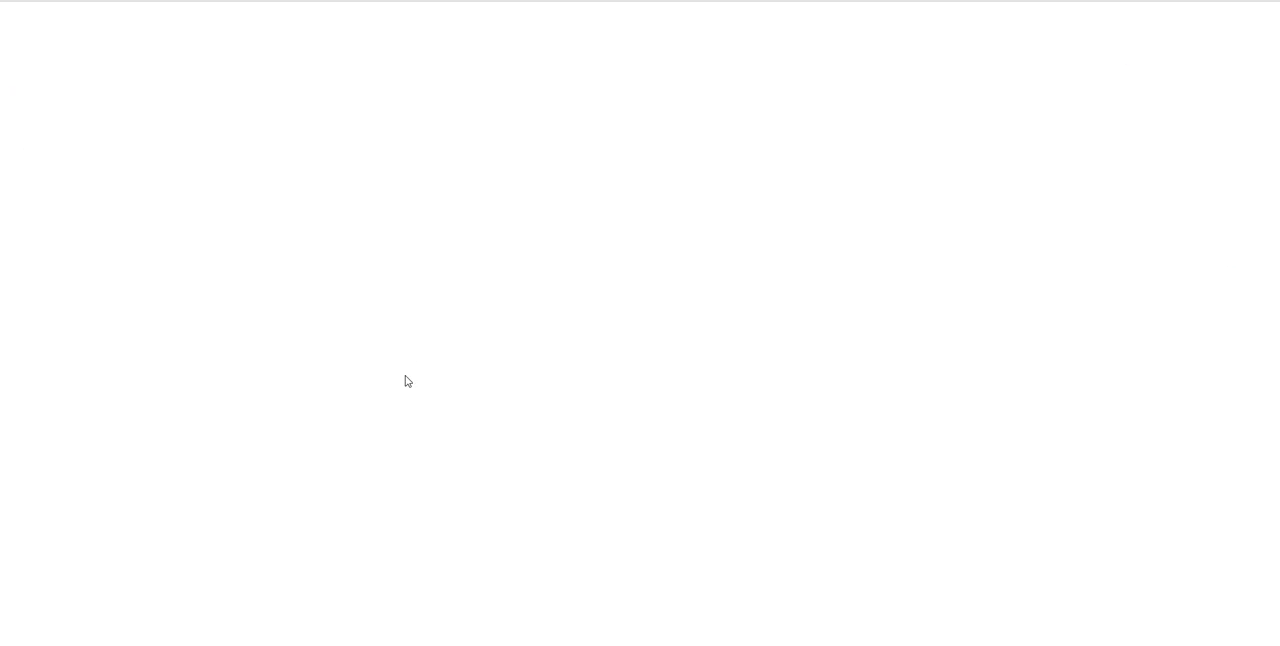
left_click(229, 308)
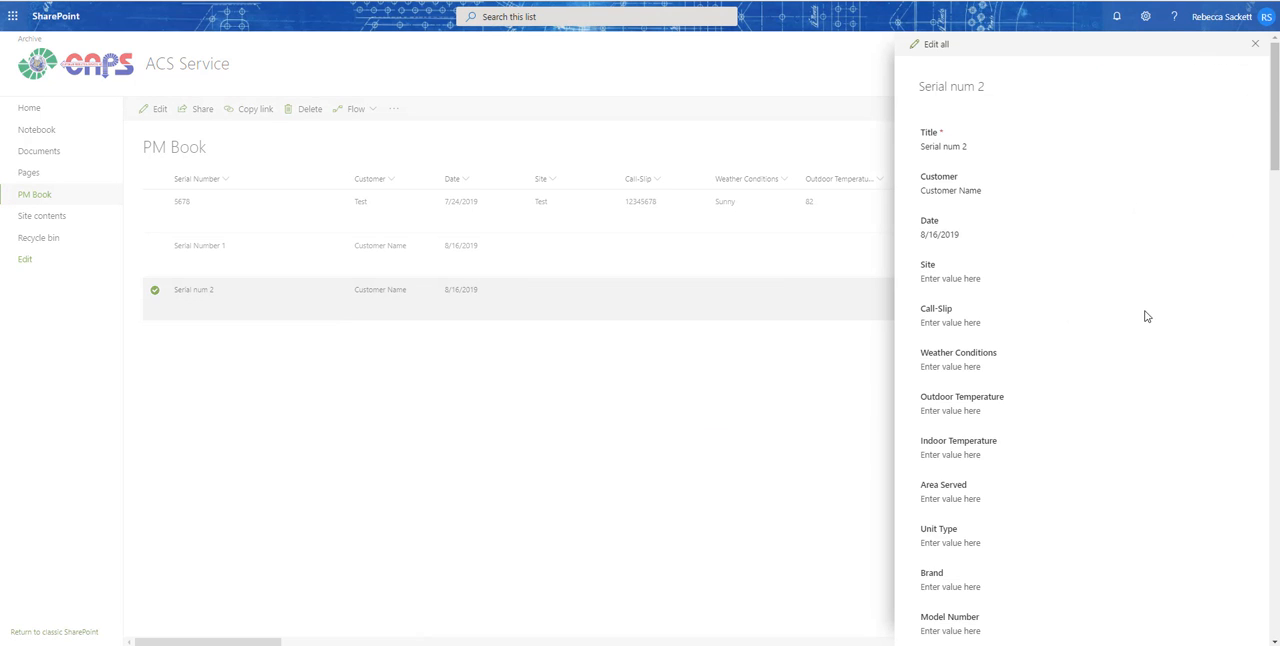
scroll(1131, 278, "down", 7)
scroll(1131, 277, "down", 15)
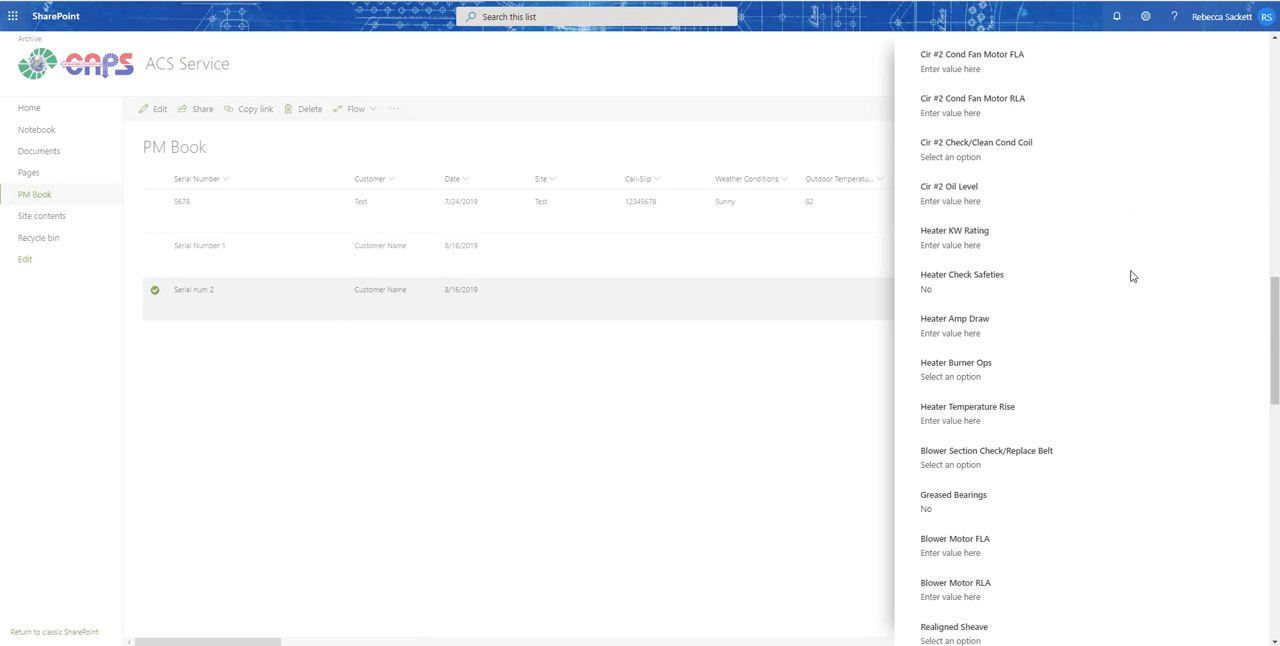
scroll(1131, 277, "down", 1)
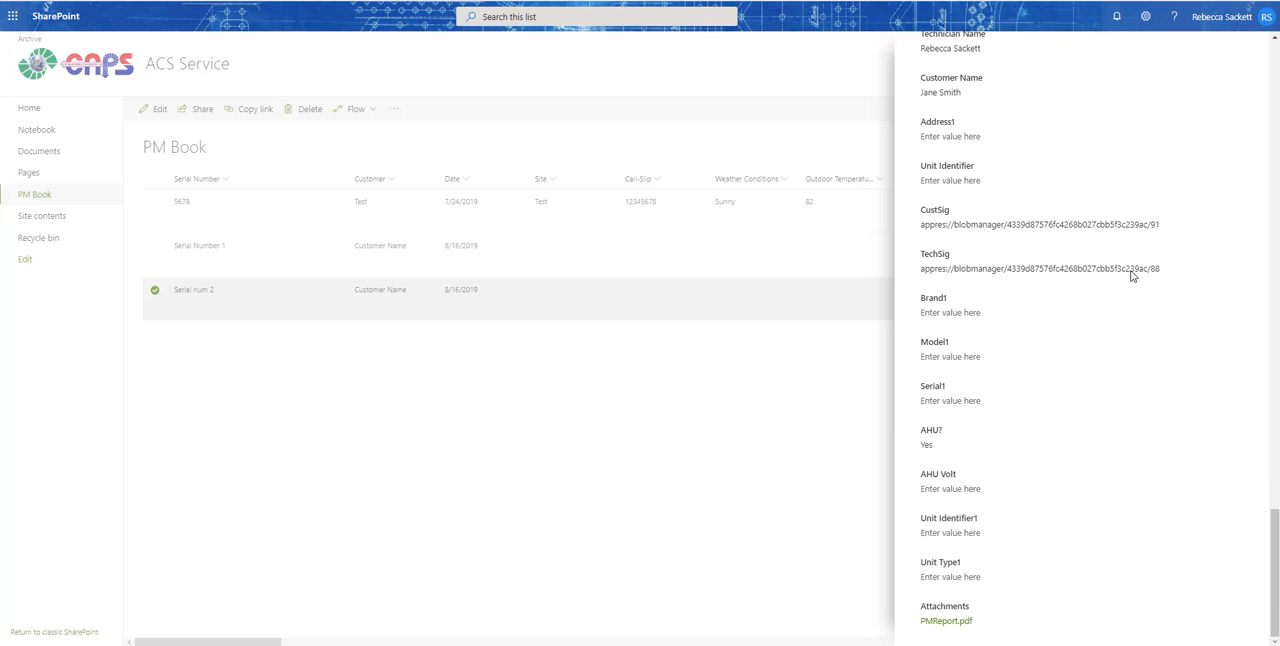
left_click(953, 621)
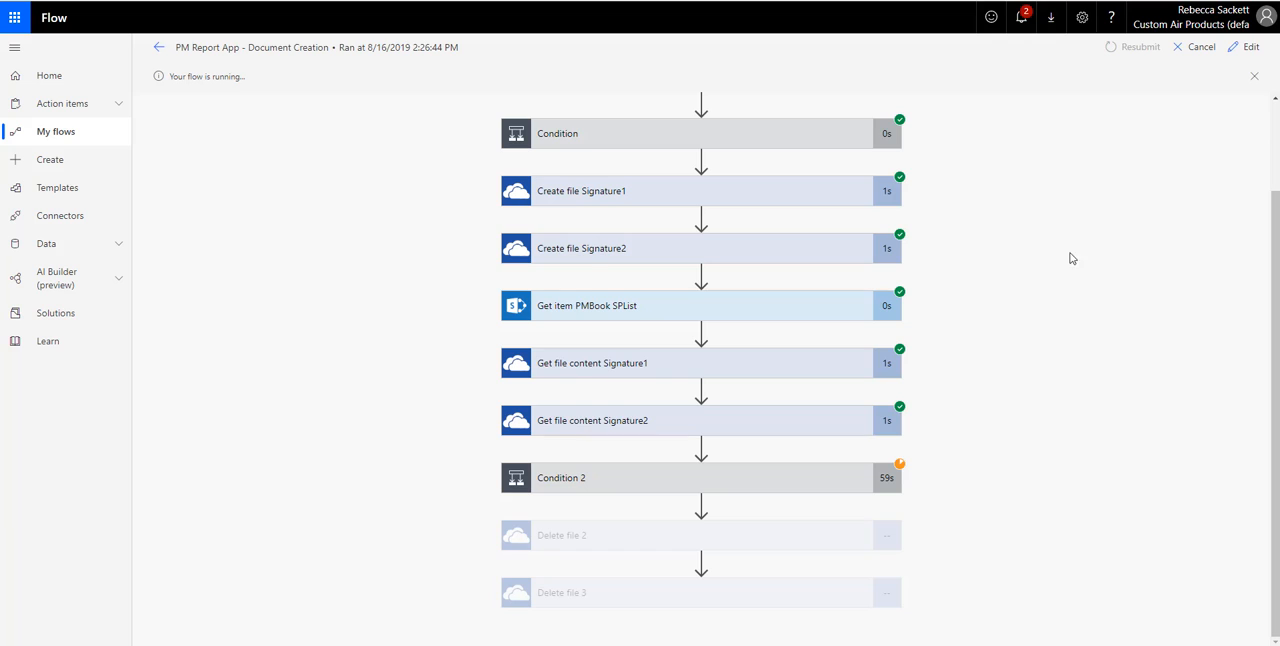
- Open the flow for editing and expand Condition, and select the main form of MainScreen_1 in the PowerApps editor
left_click(1246, 48)
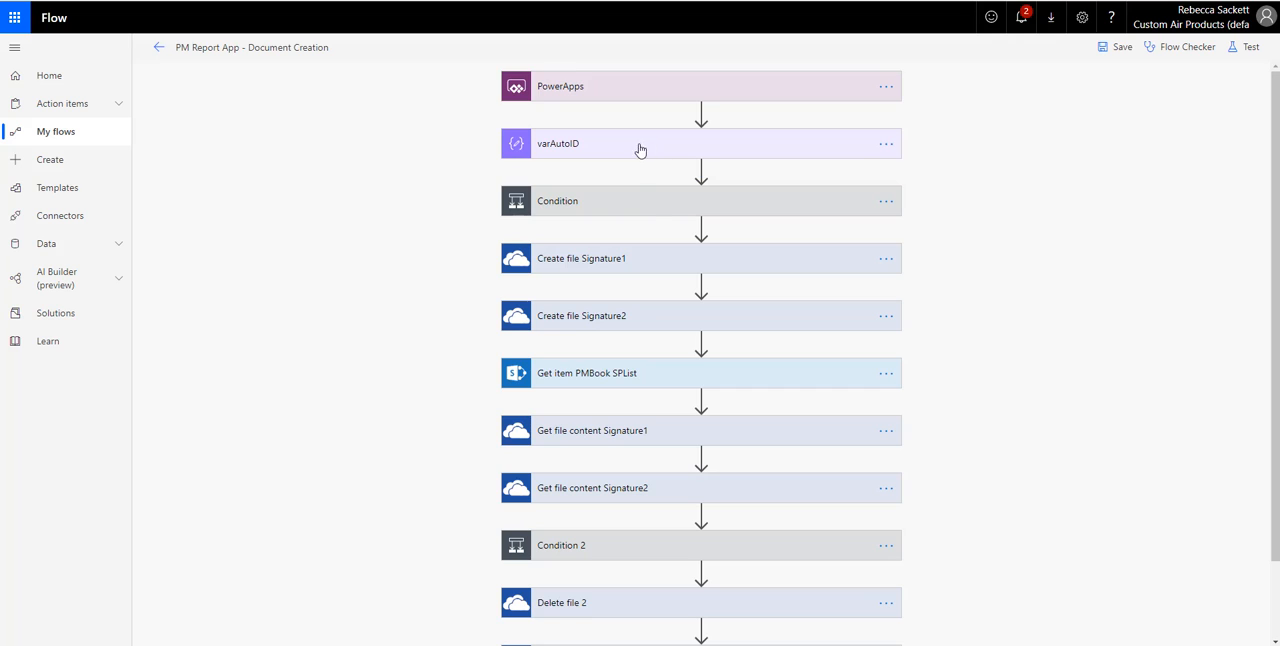
left_click(658, 212)
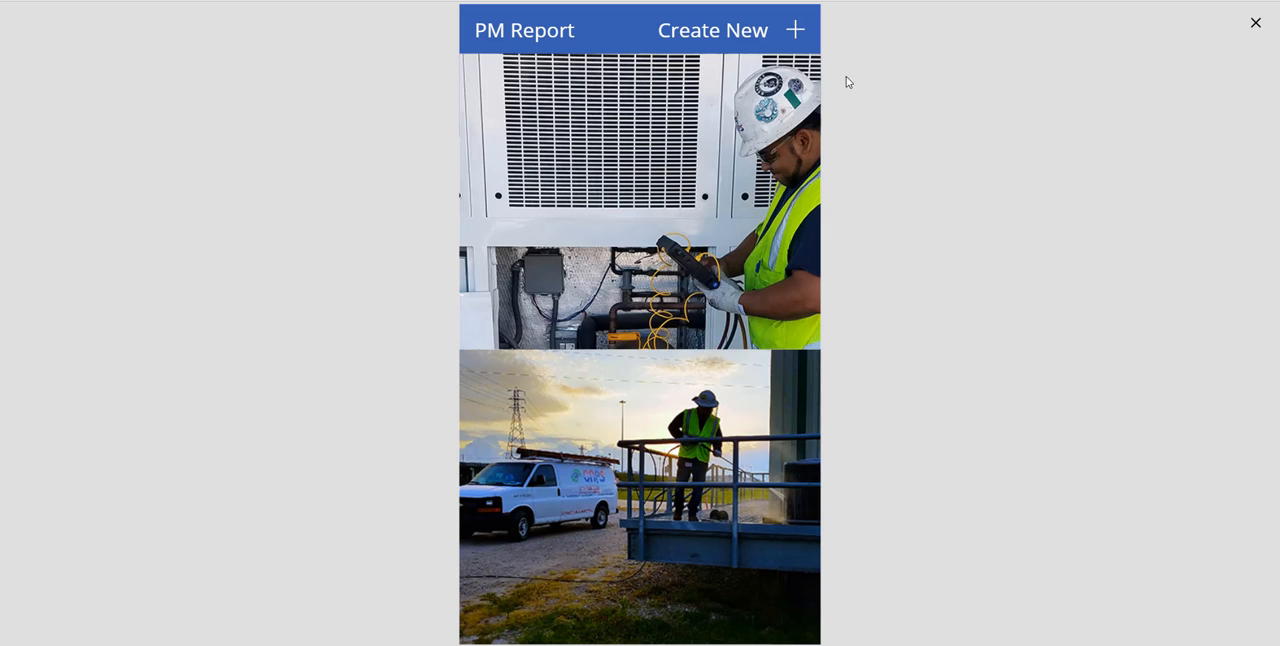
left_click(1253, 23)
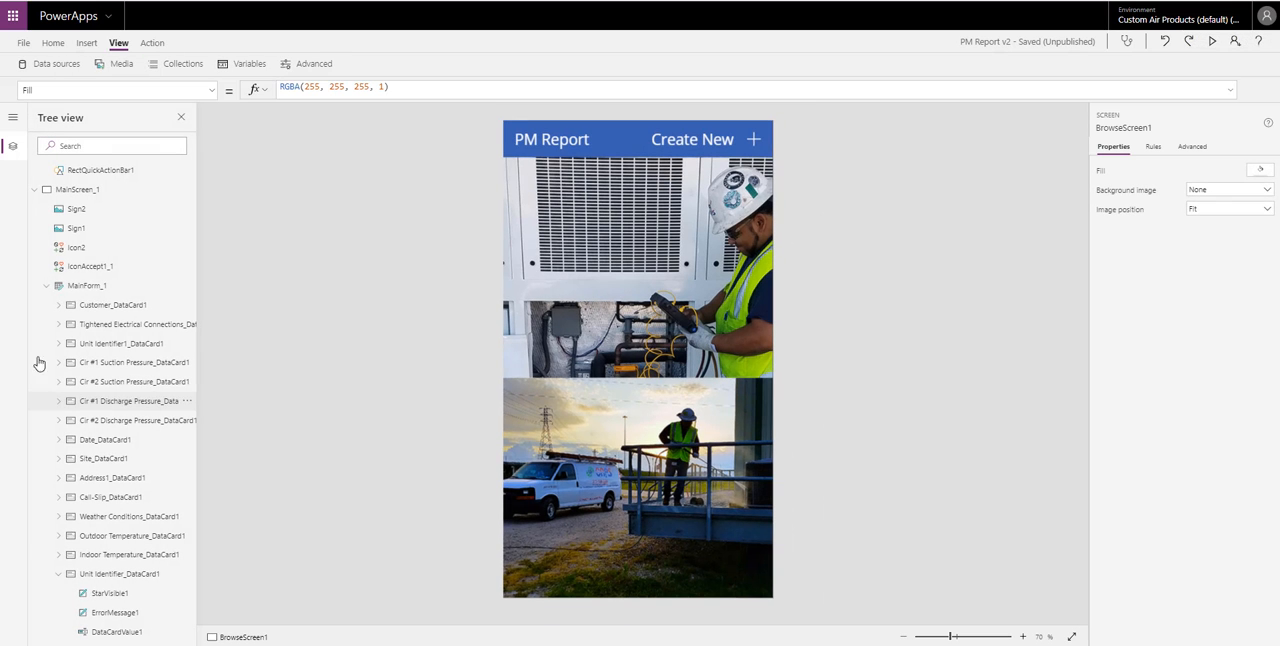
left_click(103, 286)
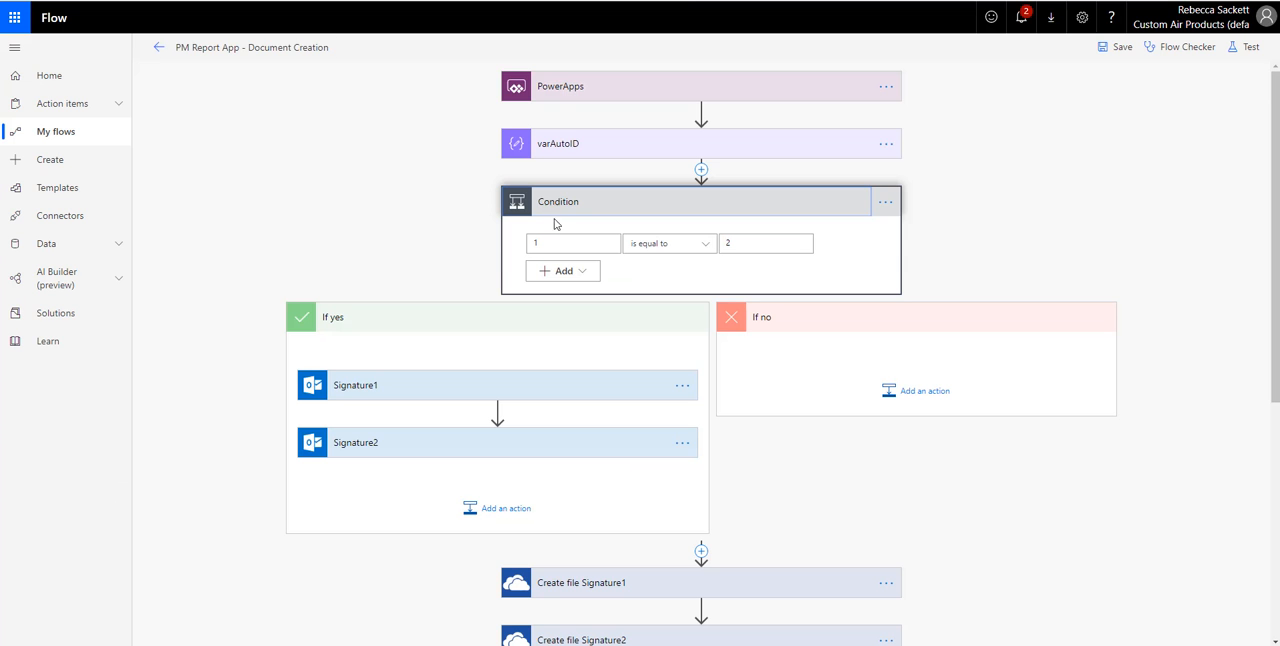
- Review the sequence of flow actions from the Signature1 and Signature2 branch down to Delete file 3
scroll(737, 334, "down", 2)
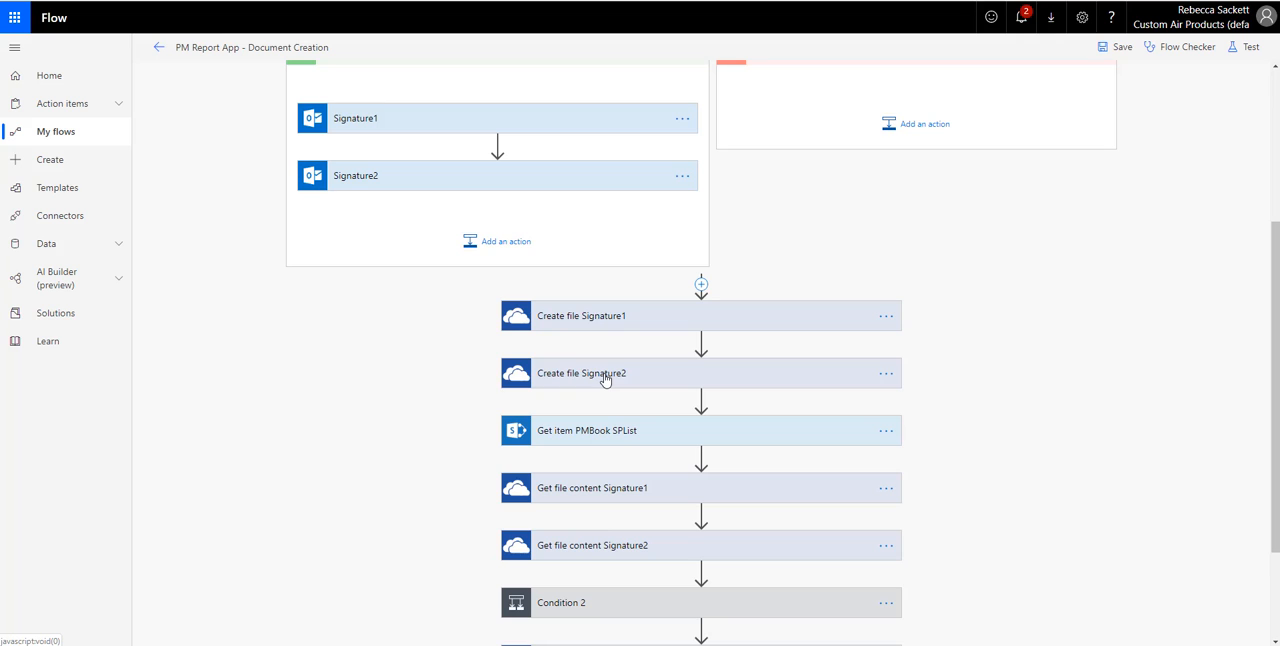
scroll(790, 396, "down", 2)
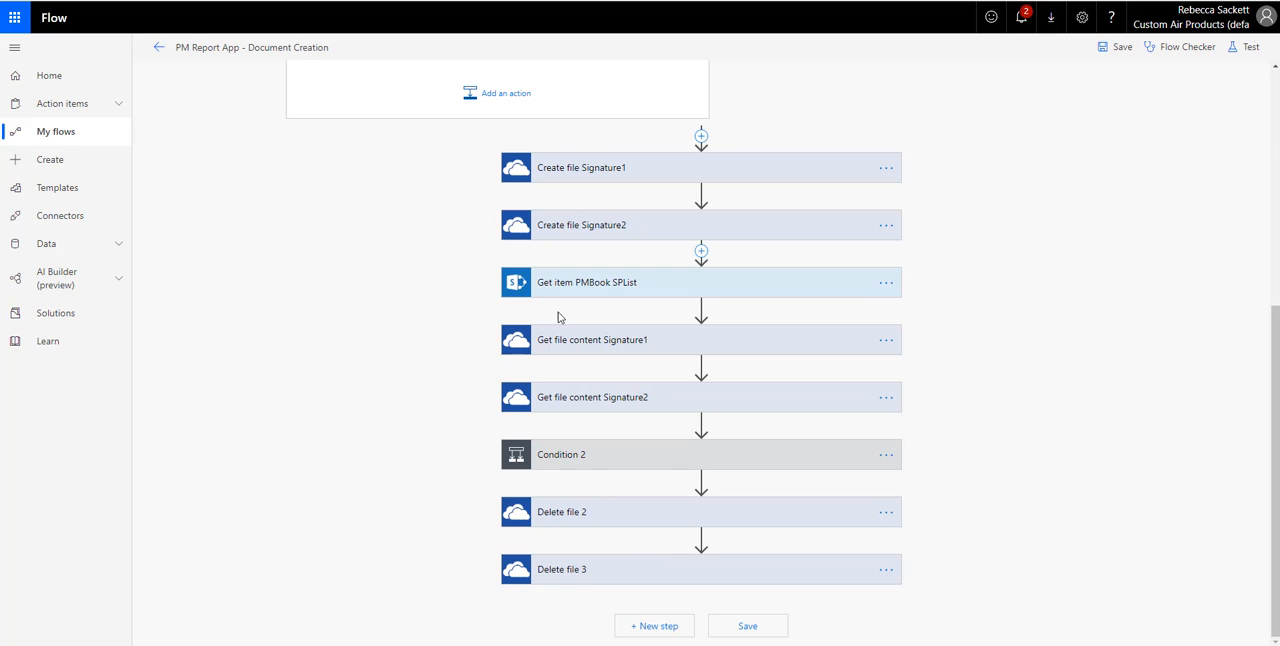
scroll(650, 434, "up", 2)
scroll(700, 437, "down", 2)
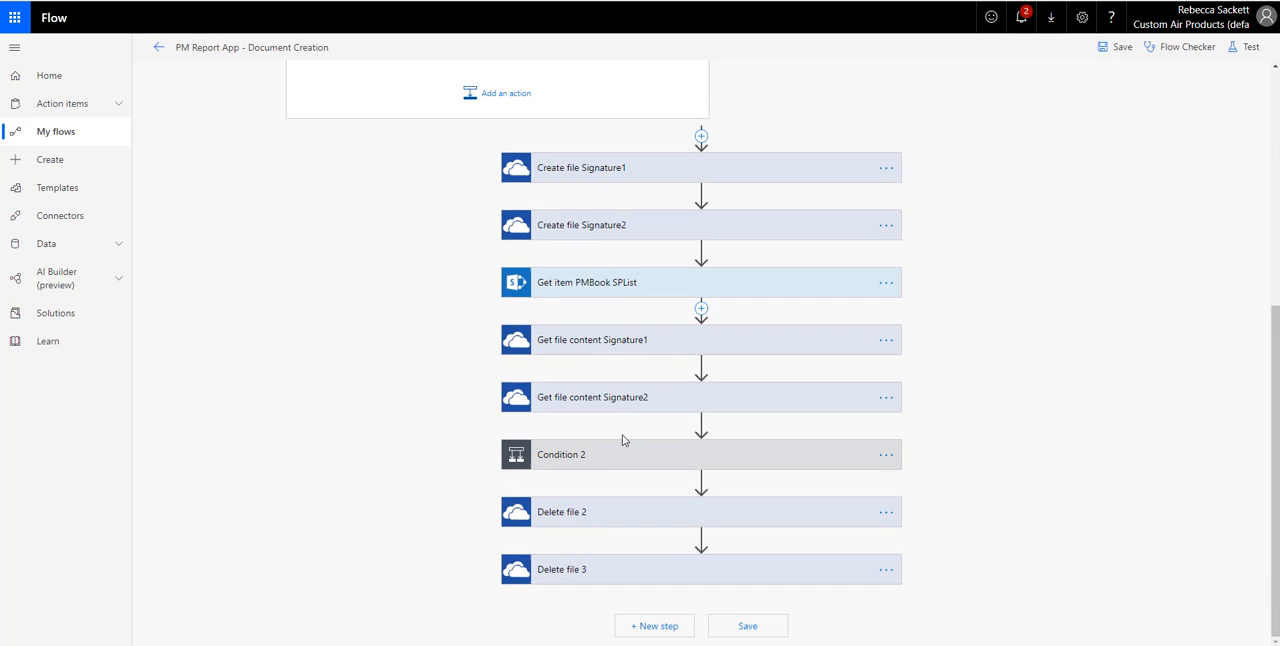